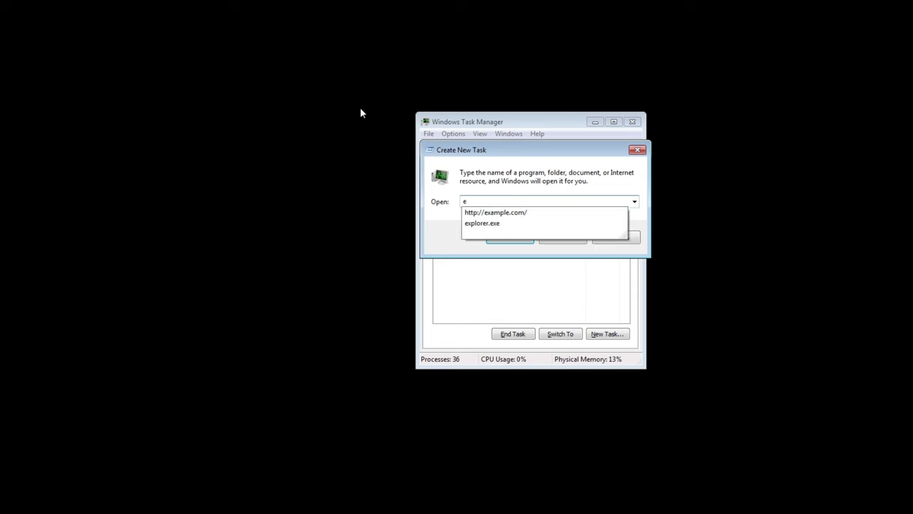
Run Explorer as a new task and close the Computer window it opens
{"action": "key", "text": "Return"}
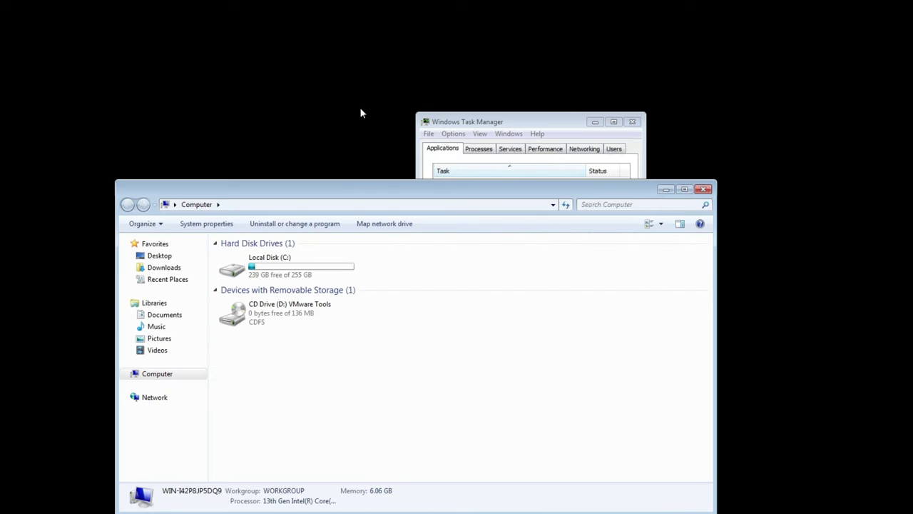
{"action": "left_click", "coordinate": [704, 189]}
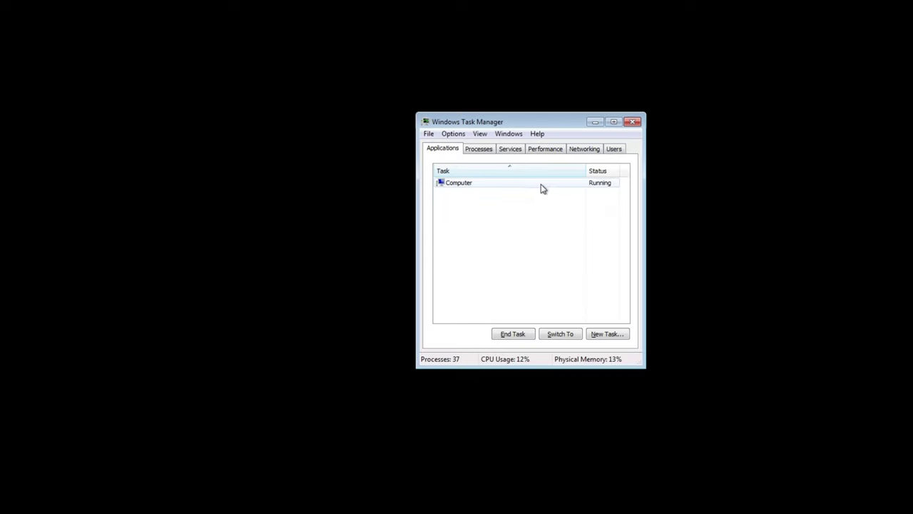
Examine the processes running in Task Manager, including dwm.exe, winlogon.exe and explorer.exe, and close Task Manager
{"action": "left_click", "coordinate": [478, 149]}
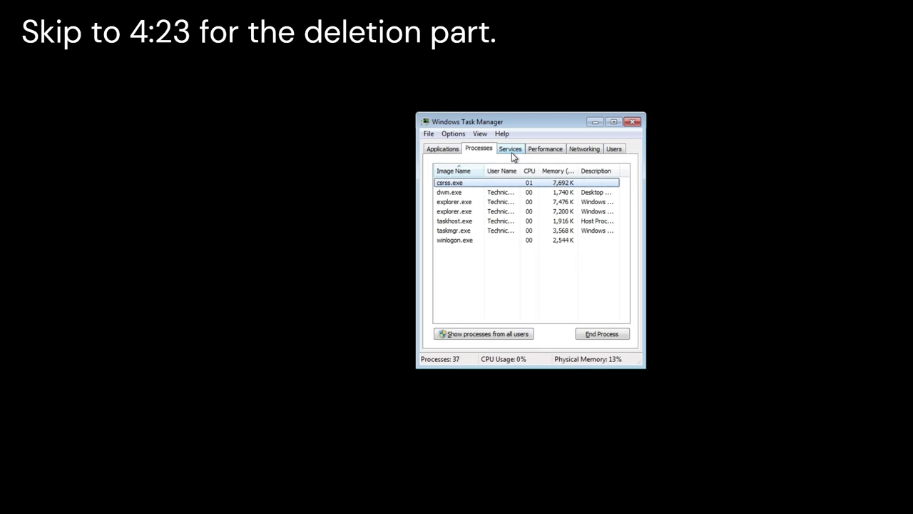
{"action": "left_click", "coordinate": [475, 194]}
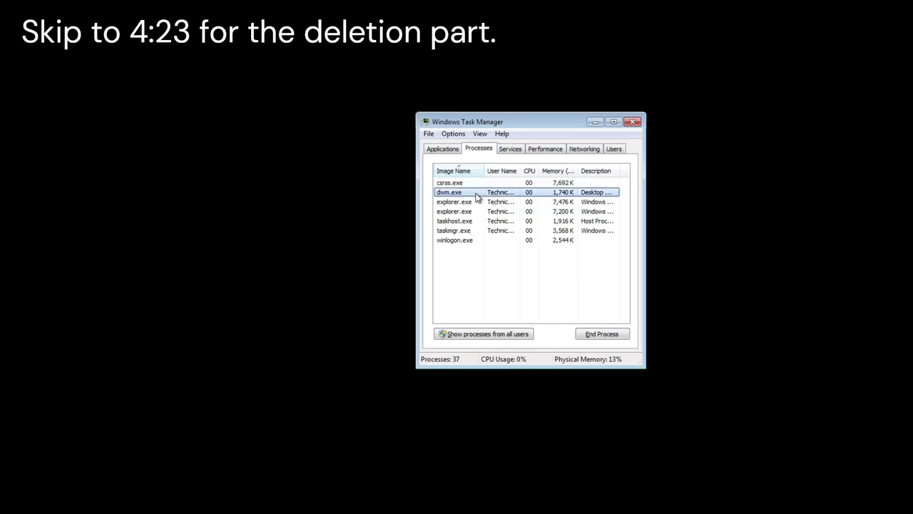
{"action": "left_click", "coordinate": [474, 241]}
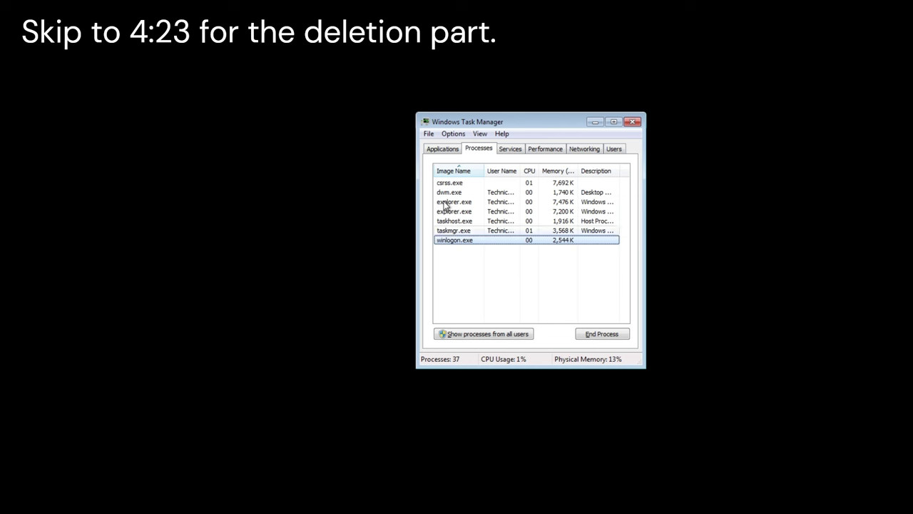
{"action": "left_click", "coordinate": [446, 202]}
{"action": "left_click_drag", "start_coordinate": [514, 126], "coordinate": [695, 356]}
{"action": "left_click", "coordinate": [804, 348]}
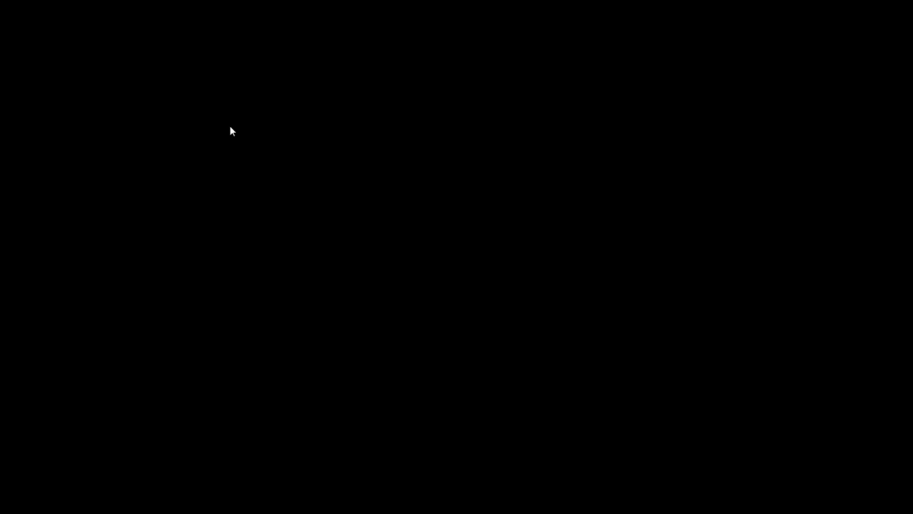
Reopen Task Manager and start explorer as a new task
{"action": "key", "text": "ctrl+shift+Escape"}
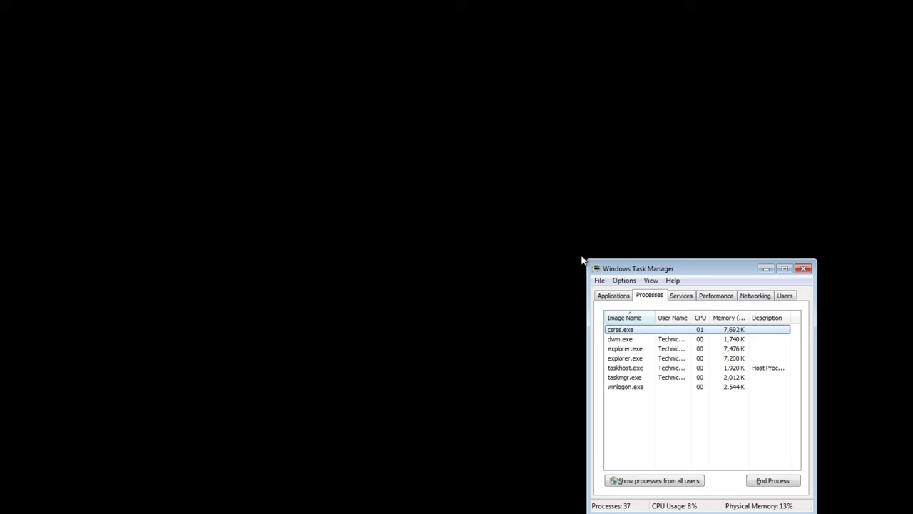
{"action": "left_click", "coordinate": [599, 281]}
{"action": "left_click", "coordinate": [617, 292]}
{"action": "type", "text": "exp"}
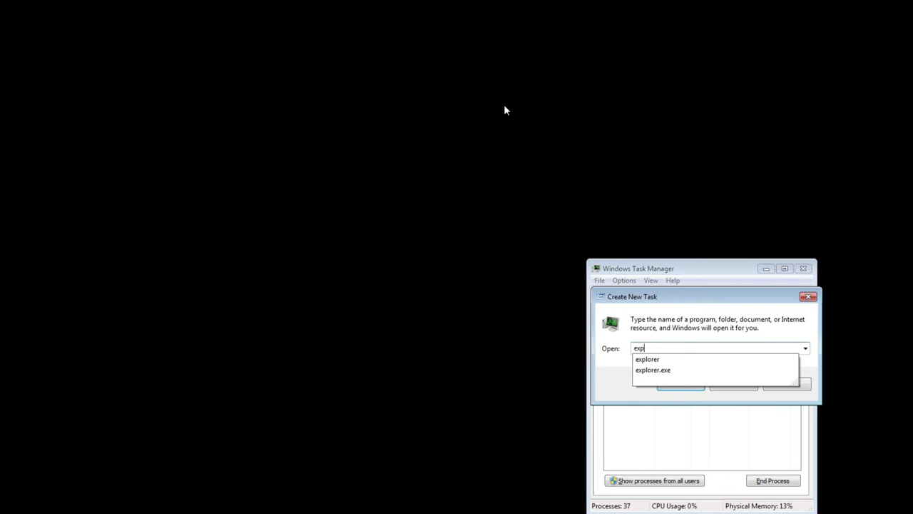
{"action": "type", "text": "lorer"}
{"action": "key", "text": "Return"}
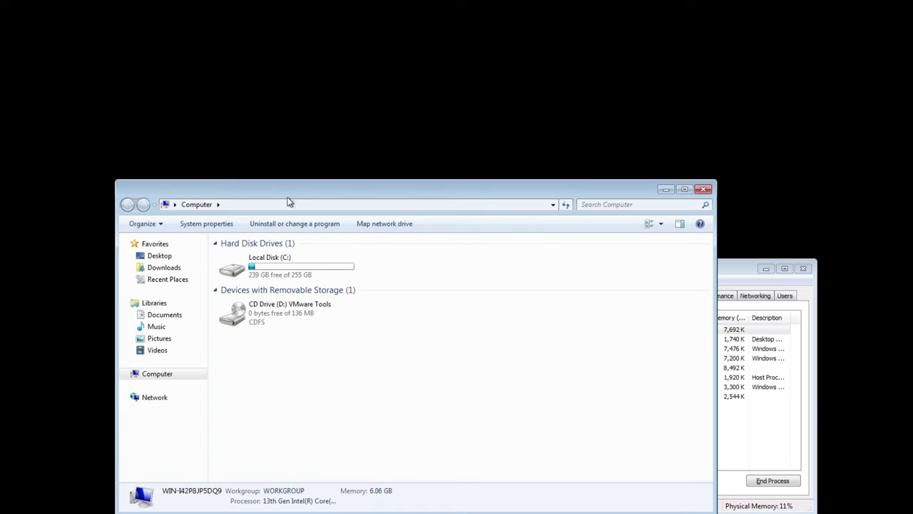
Try to launch regedit.exe from the Computer window's path and allow it to make changes to the computer
{"action": "left_click", "coordinate": [286, 205]}
{"action": "type", "text": "regedit"}
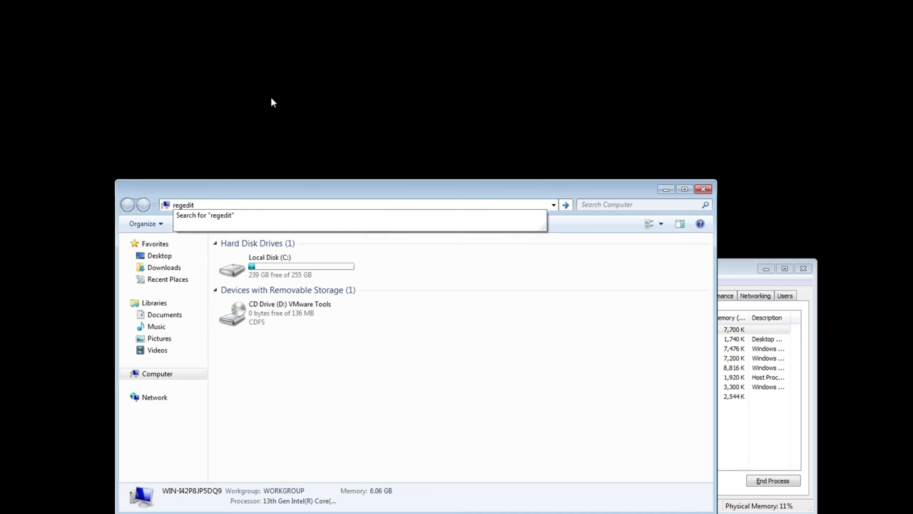
{"action": "type", "text": ".exex"}
{"action": "key", "text": "Return"}
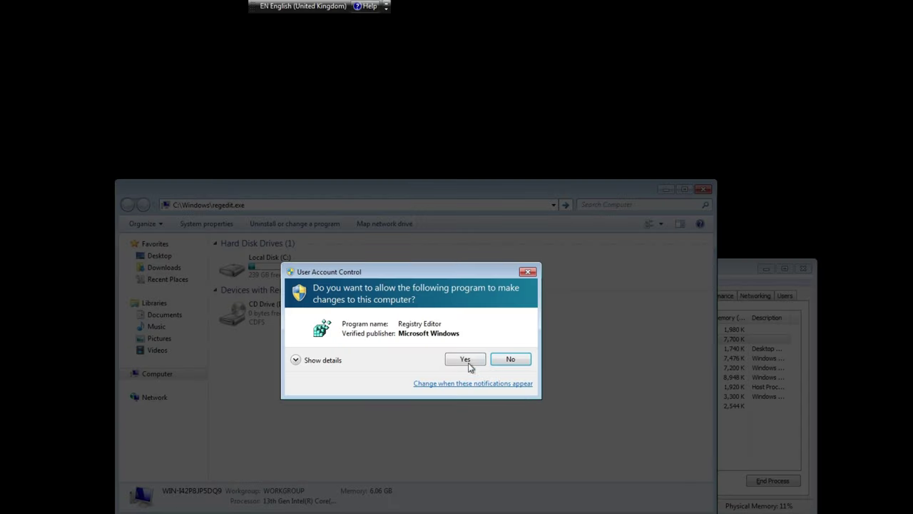
{"action": "left_click", "coordinate": [469, 365]}
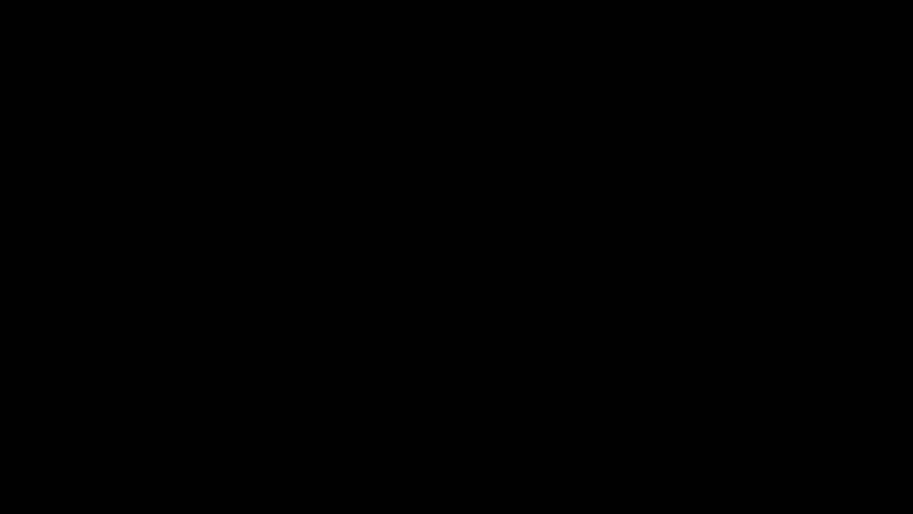
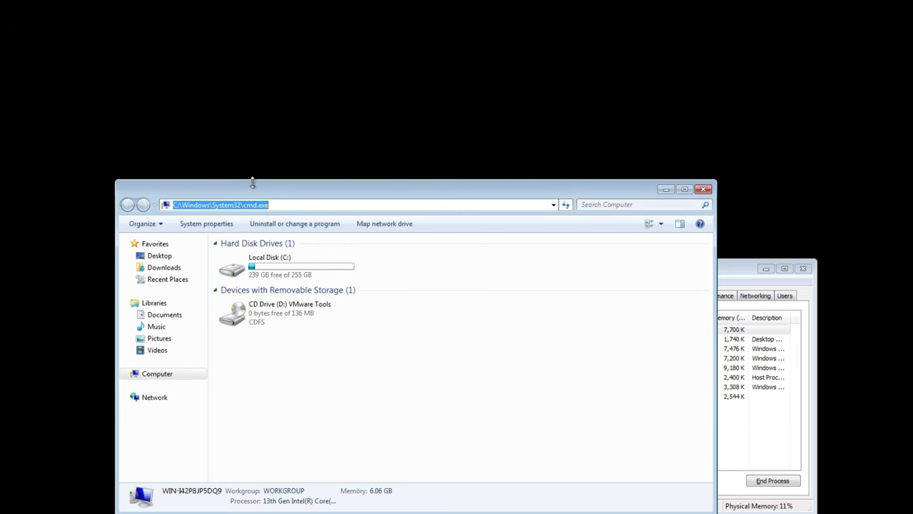
Try to launch control.exe from the Computer window's path and dismiss the resulting message
{"action": "key", "text": "BackSpace"}
{"action": "type", "text": "control.exe"}
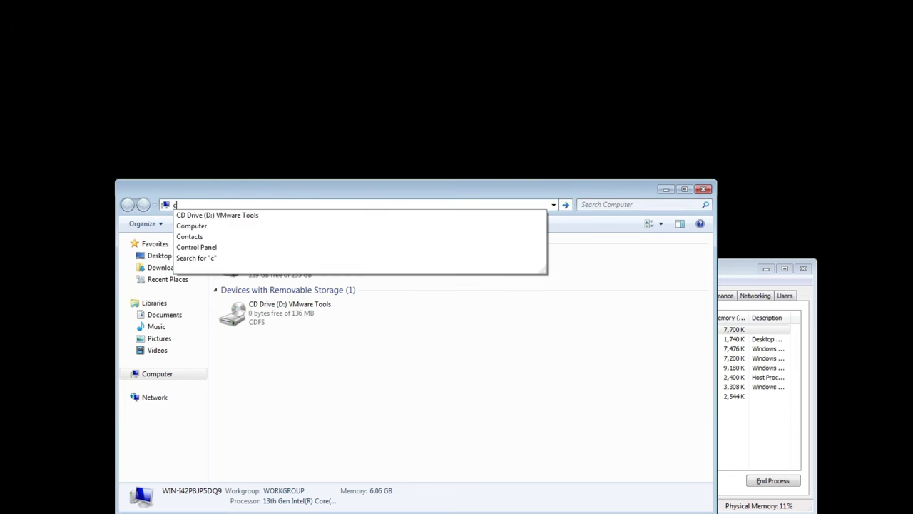
{"action": "key", "text": "Return"}
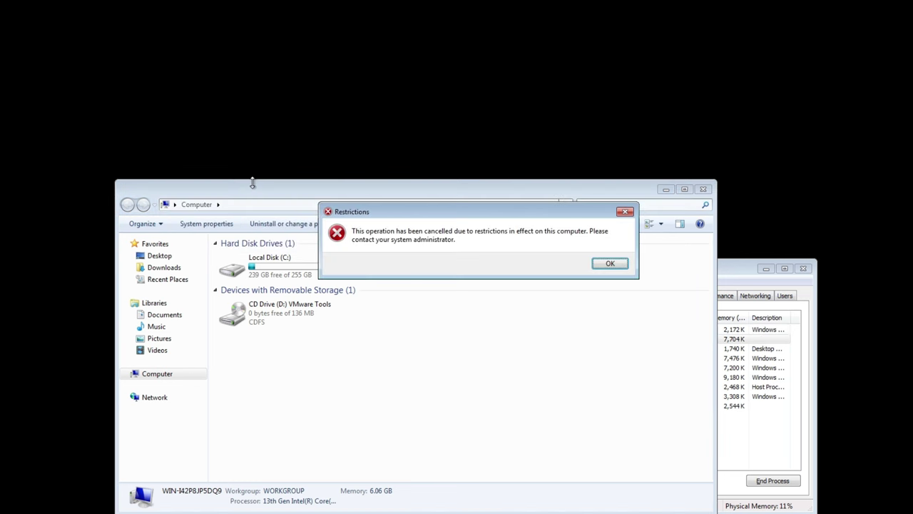
{"action": "left_click", "coordinate": [610, 263]}
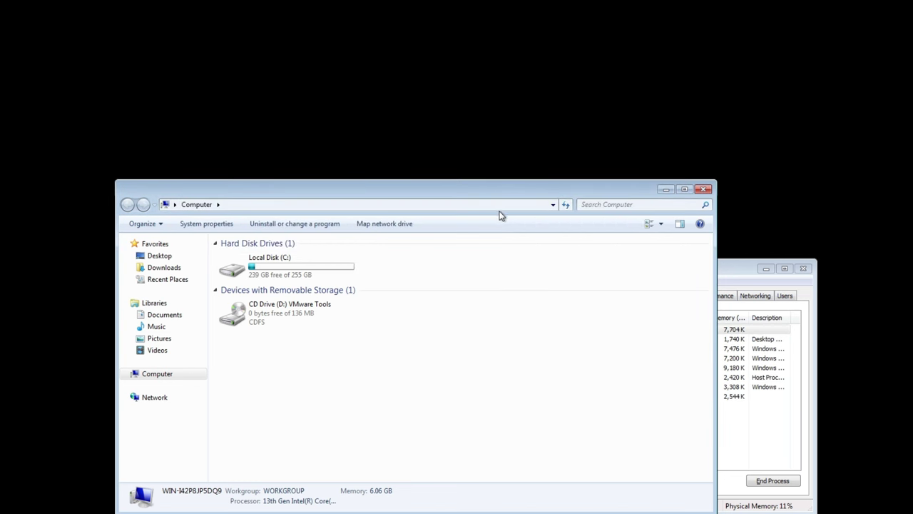
Clear the path, open the Desktop folder and try to run WindowsRevertChanges.vbs
{"action": "left_click", "coordinate": [501, 204]}
{"action": "key", "text": "BackSpace"}
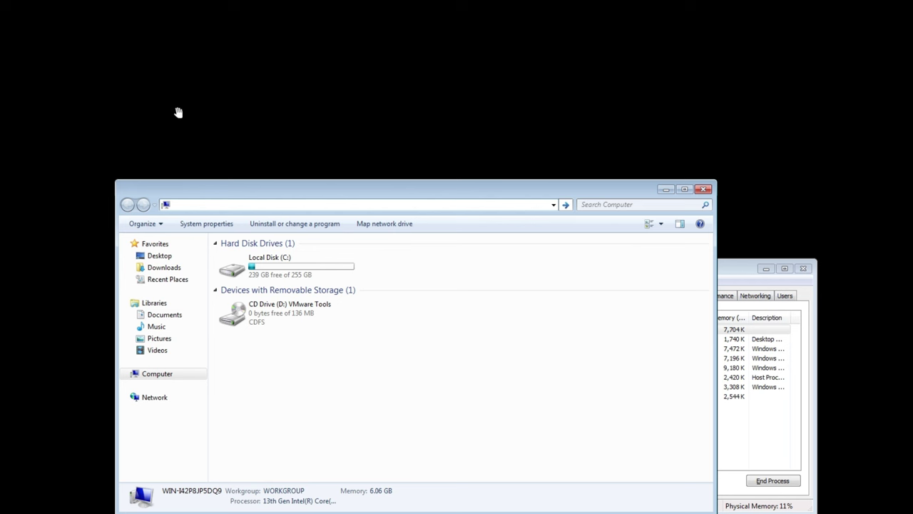
{"action": "left_click", "coordinate": [159, 256]}
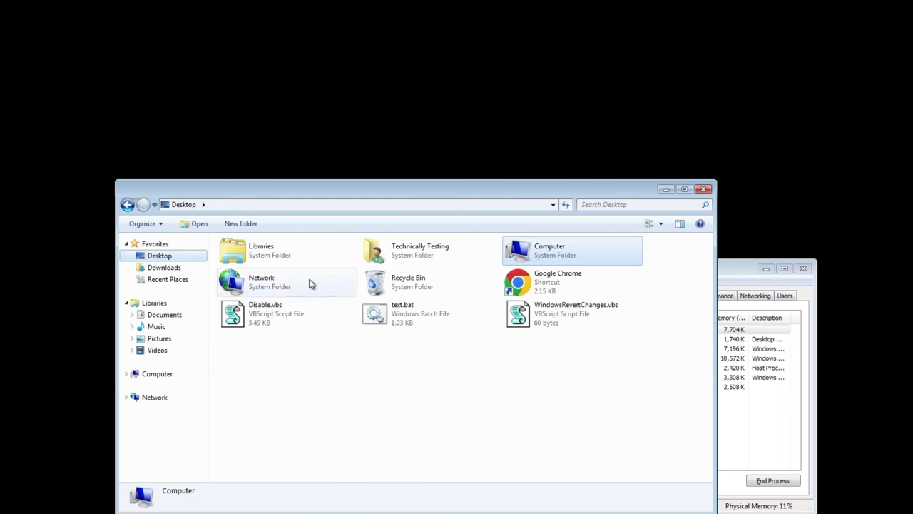
{"action": "double_click", "coordinate": [546, 322]}
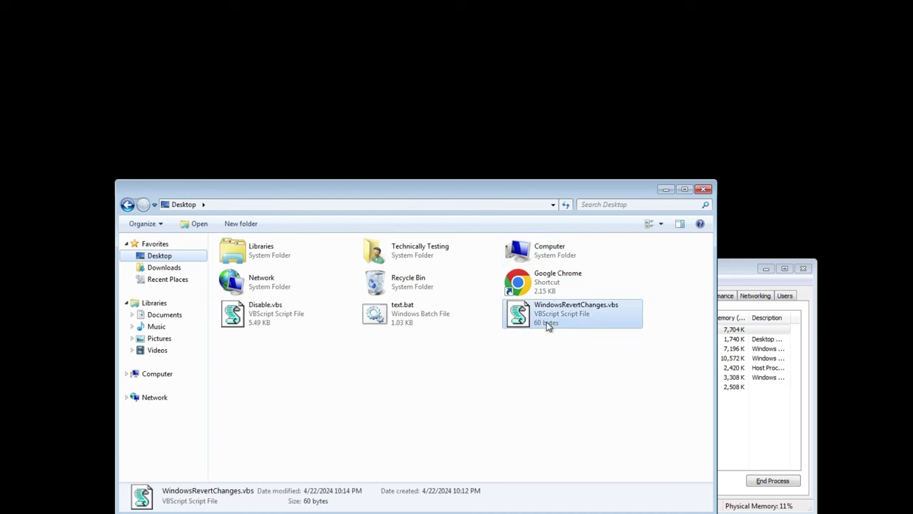
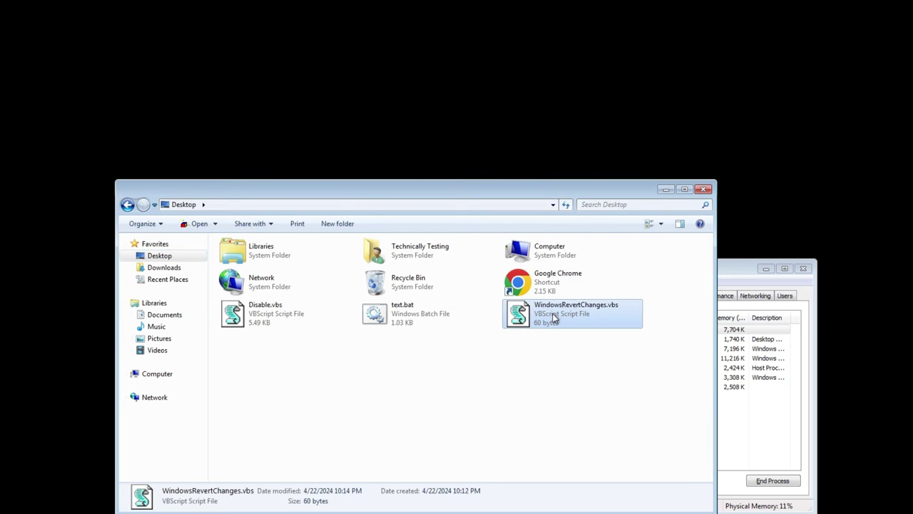
Browse to the Windows folder on Local Disk (C:) and launch notepad.exe
{"action": "left_click", "coordinate": [151, 373]}
{"action": "double_click", "coordinate": [278, 263]}
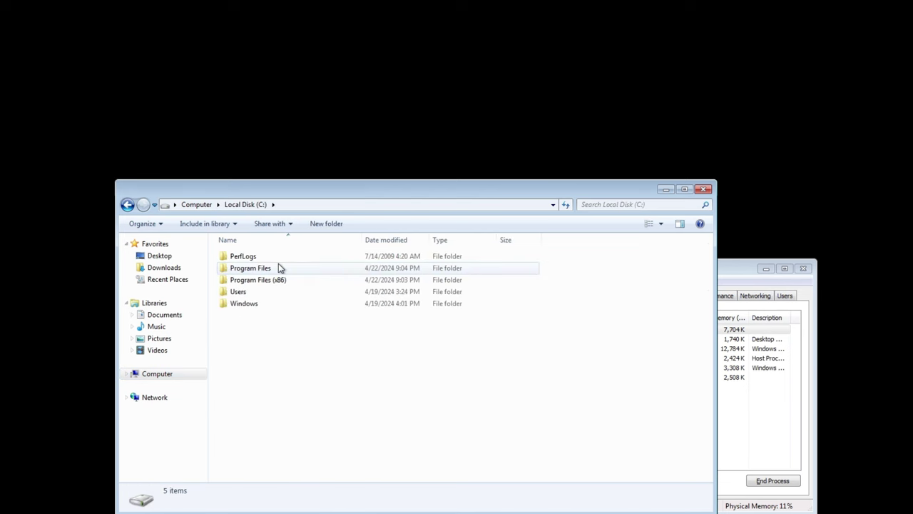
{"action": "double_click", "coordinate": [261, 307]}
{"action": "scroll", "coordinate": [274, 314], "scroll_direction": "down", "scroll_amount": 14}
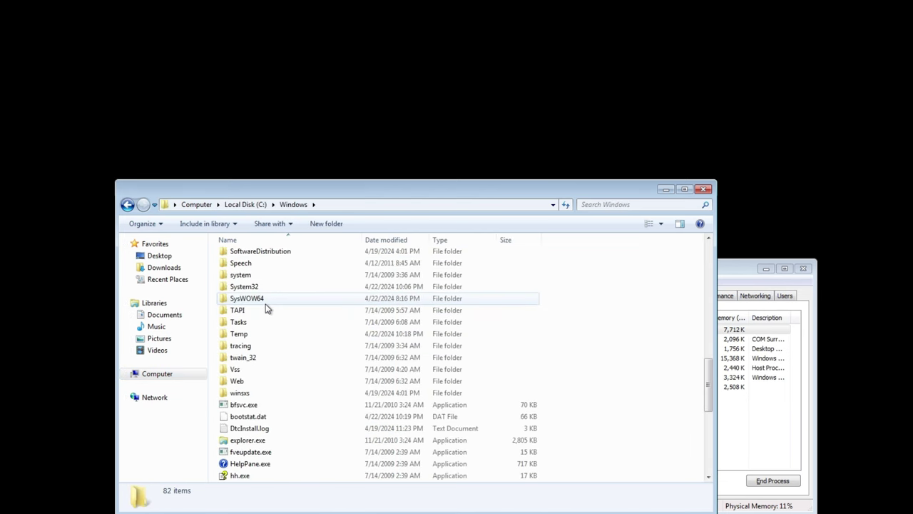
{"action": "scroll", "coordinate": [282, 348], "scroll_direction": "down", "scroll_amount": 1}
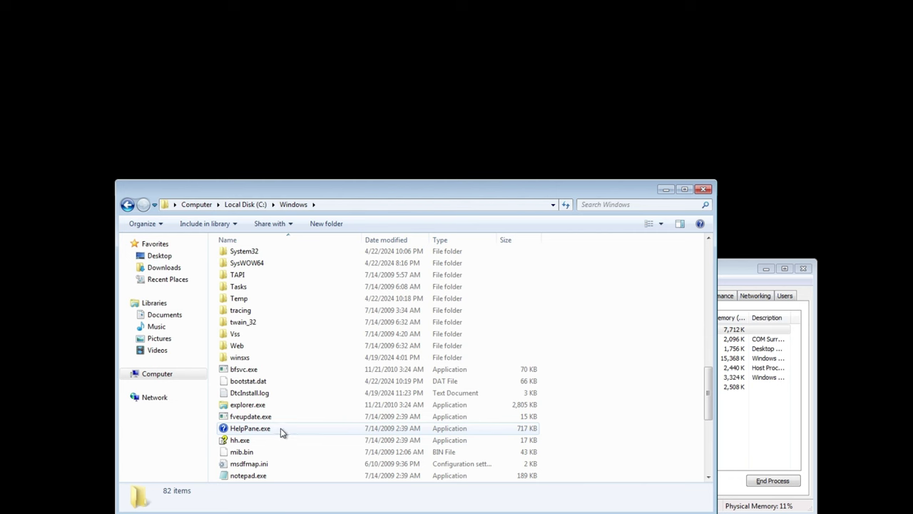
{"action": "left_click", "coordinate": [281, 429]}
{"action": "scroll", "coordinate": [280, 429], "scroll_direction": "down", "scroll_amount": 6}
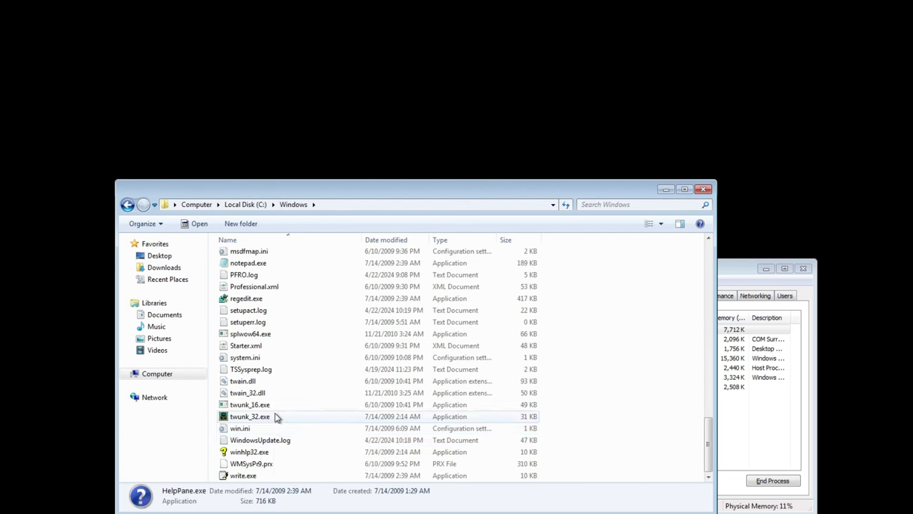
{"action": "scroll", "coordinate": [276, 417], "scroll_direction": "up", "scroll_amount": 1}
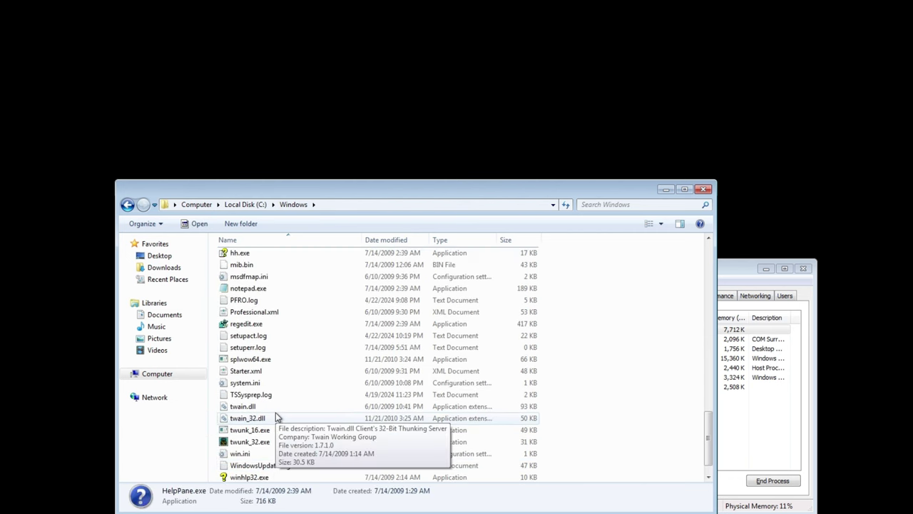
{"action": "scroll", "coordinate": [251, 315], "scroll_direction": "up", "scroll_amount": 1}
{"action": "double_click", "coordinate": [255, 324]}
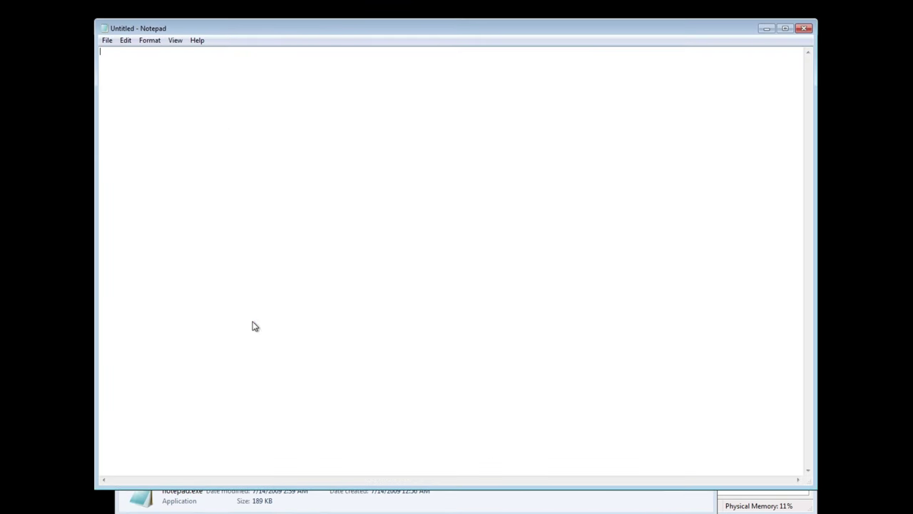
Bring up Notepad's file opening dialog, then close the dialog and Notepad
{"action": "left_click", "coordinate": [107, 40]}
{"action": "left_click", "coordinate": [130, 65]}
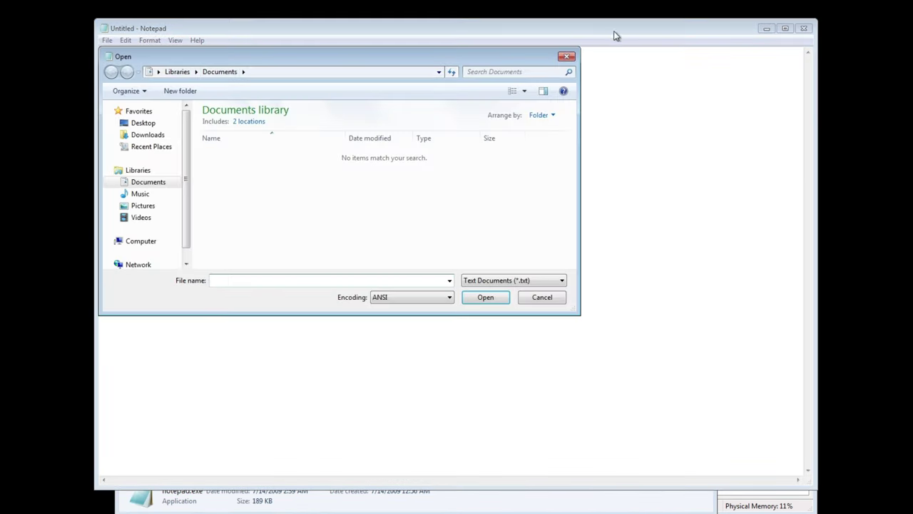
{"action": "left_click", "coordinate": [566, 59]}
{"action": "left_click", "coordinate": [806, 29]}
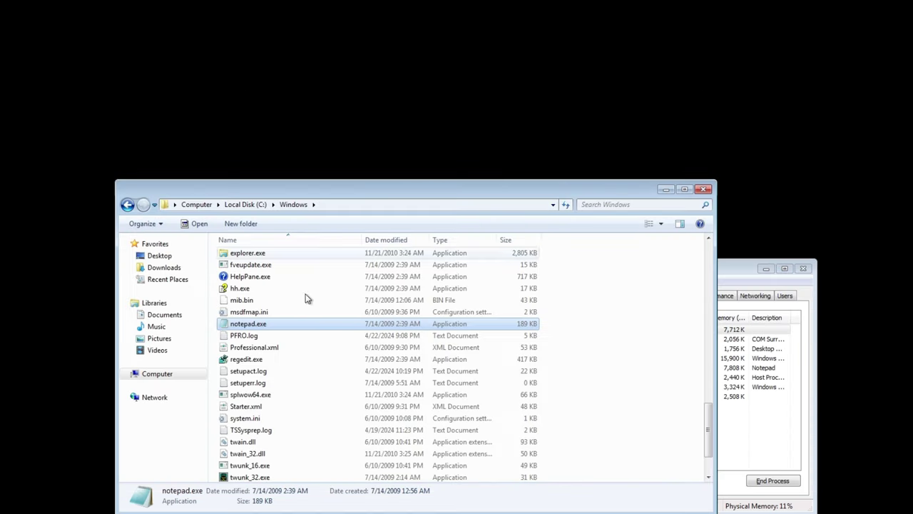
Open the System32 folder, run xwizard.exe and dismiss its usage information
{"action": "scroll", "coordinate": [257, 411], "scroll_direction": "up", "scroll_amount": 5}
{"action": "double_click", "coordinate": [266, 276]}
{"action": "scroll", "coordinate": [291, 293], "scroll_direction": "down", "scroll_amount": 10}
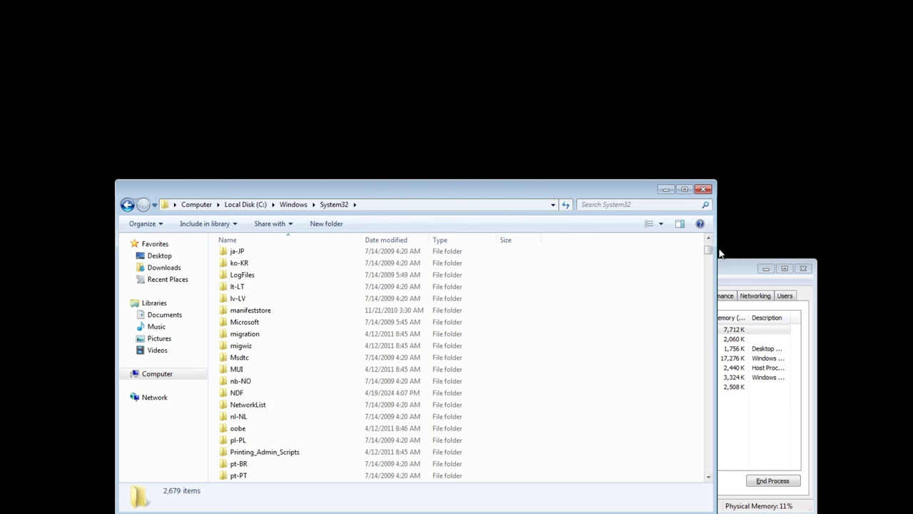
{"action": "left_click_drag", "start_coordinate": [711, 258], "coordinate": [708, 467]}
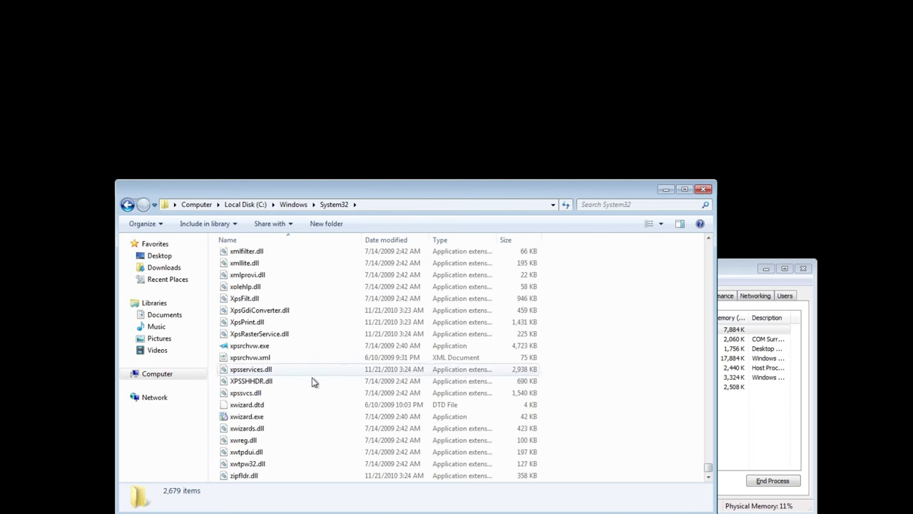
{"action": "double_click", "coordinate": [271, 418]}
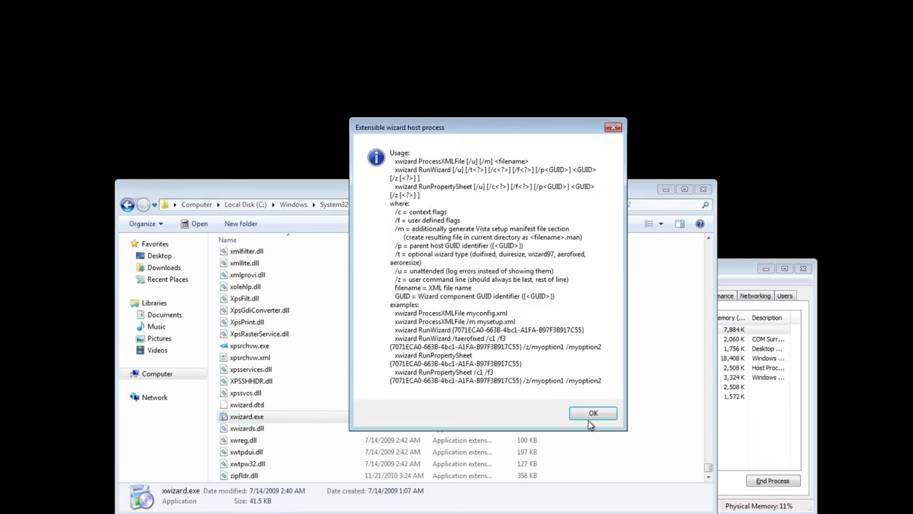
{"action": "left_click", "coordinate": [592, 417]}
Find wscript.exe in the System32 folder and run it to open the Windows Script Host settings
{"action": "scroll", "coordinate": [325, 323], "scroll_direction": "up", "scroll_amount": 12}
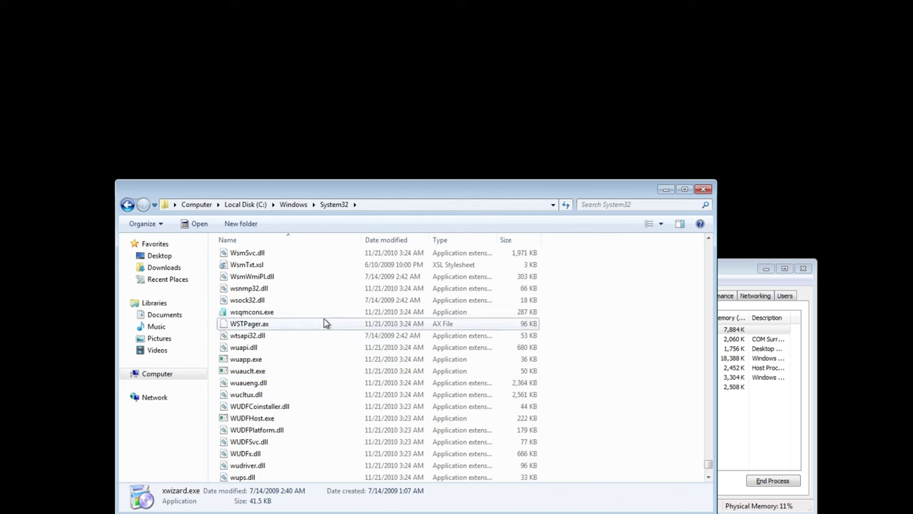
{"action": "left_click", "coordinate": [325, 323]}
{"action": "left_click", "coordinate": [326, 313]}
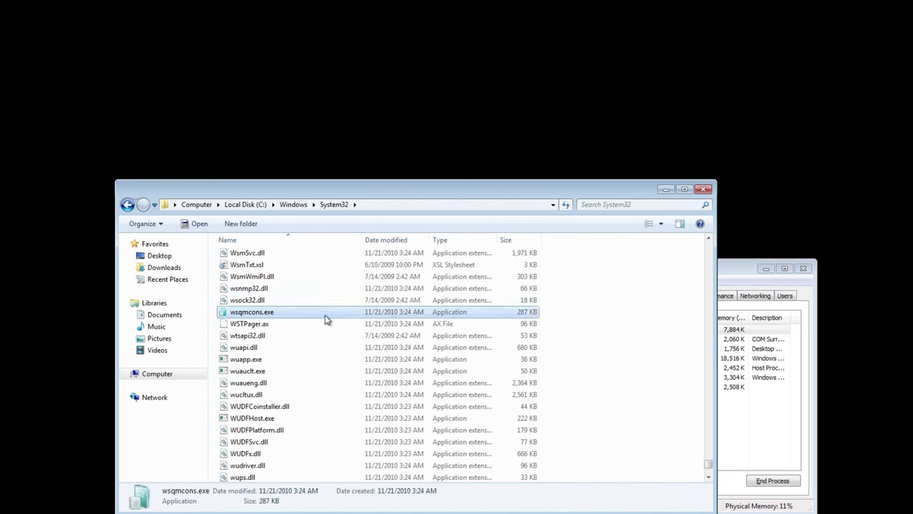
{"action": "scroll", "coordinate": [326, 320], "scroll_direction": "up", "scroll_amount": 10}
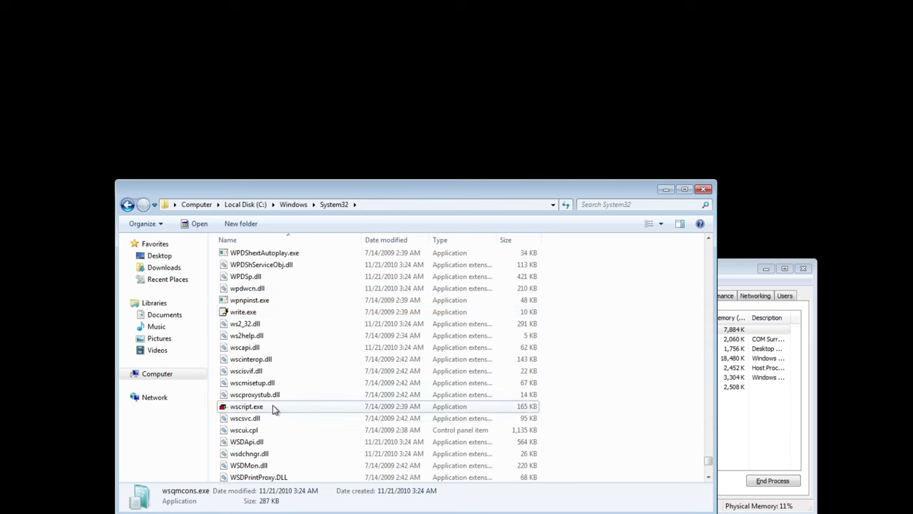
{"action": "double_click", "coordinate": [272, 406]}
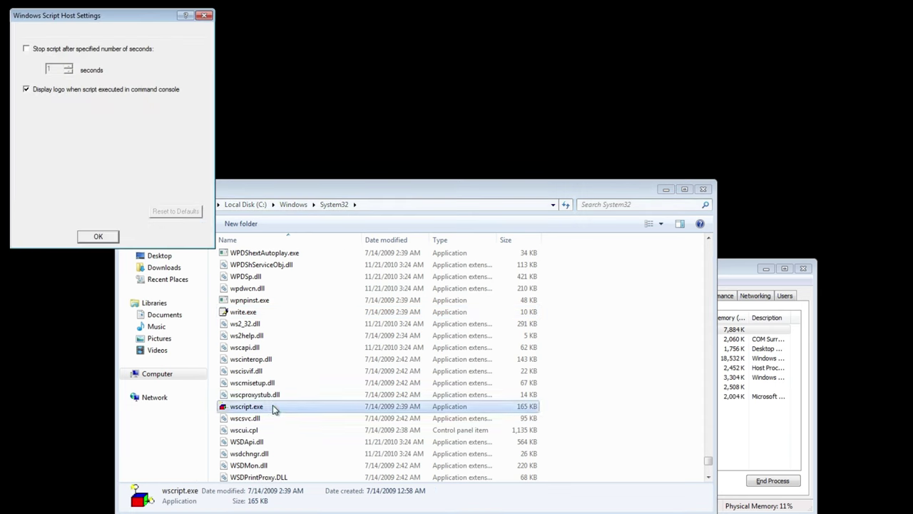
Dismiss the Windows Script Host settings, open WmiMgmt.msc from the System32 folder and close its console
{"action": "left_click", "coordinate": [94, 238]}
{"action": "scroll", "coordinate": [250, 308], "scroll_direction": "up", "scroll_amount": 10}
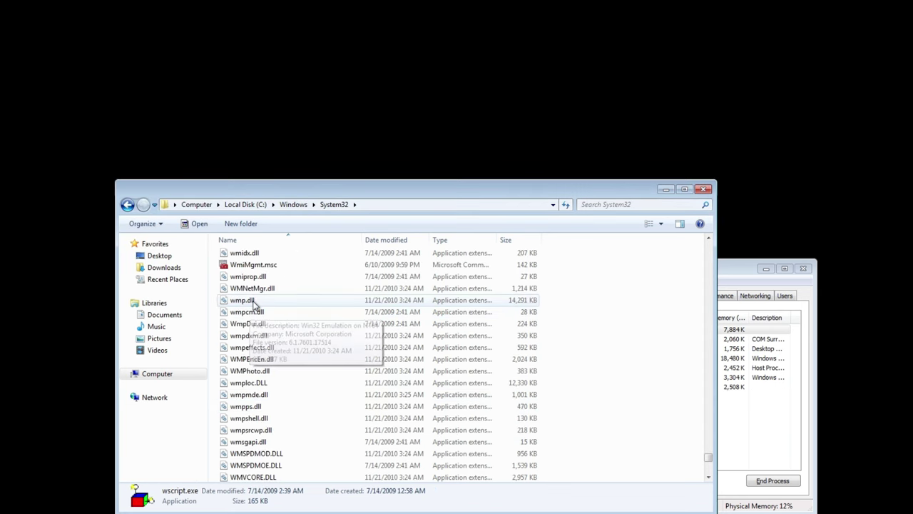
{"action": "left_click", "coordinate": [253, 265]}
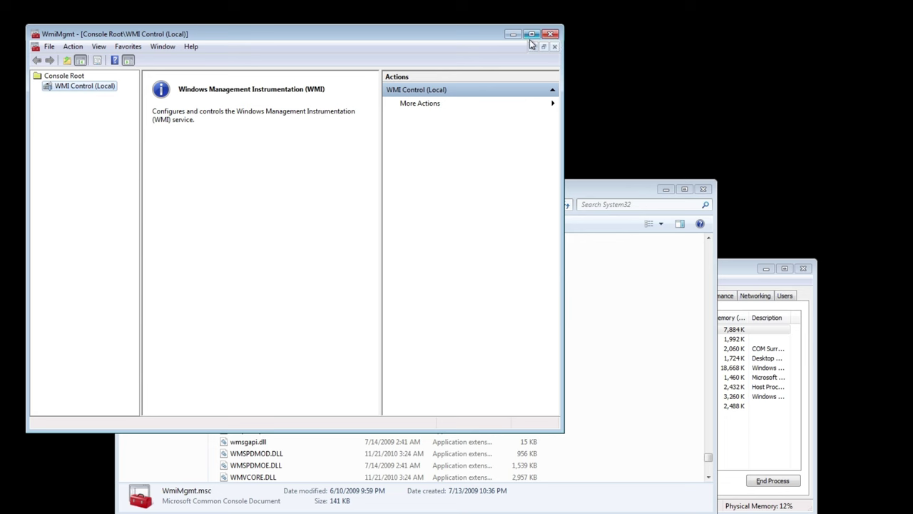
{"action": "left_click", "coordinate": [550, 35]}
Try wlrmdr.exe and winver.exe from the System32 folder and dismiss the About Windows dialog
{"action": "scroll", "coordinate": [403, 399], "scroll_direction": "up", "scroll_amount": 10}
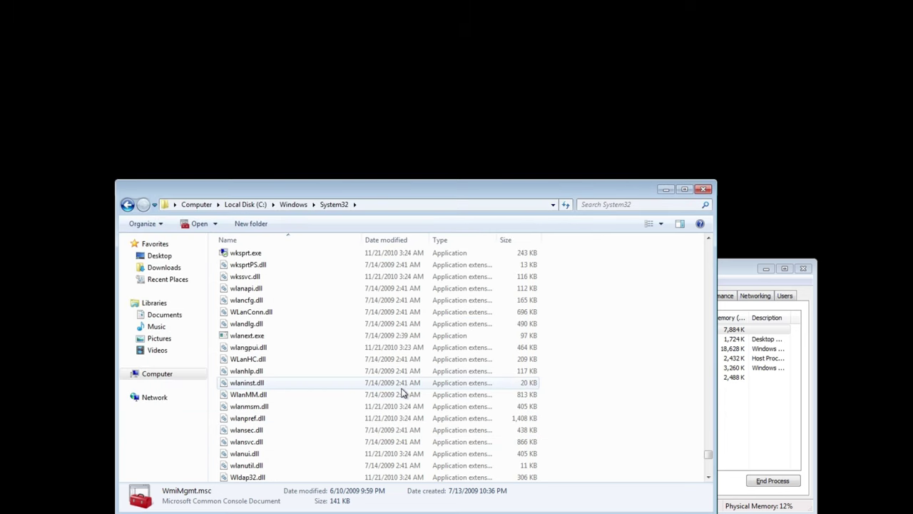
{"action": "left_click", "coordinate": [293, 334]}
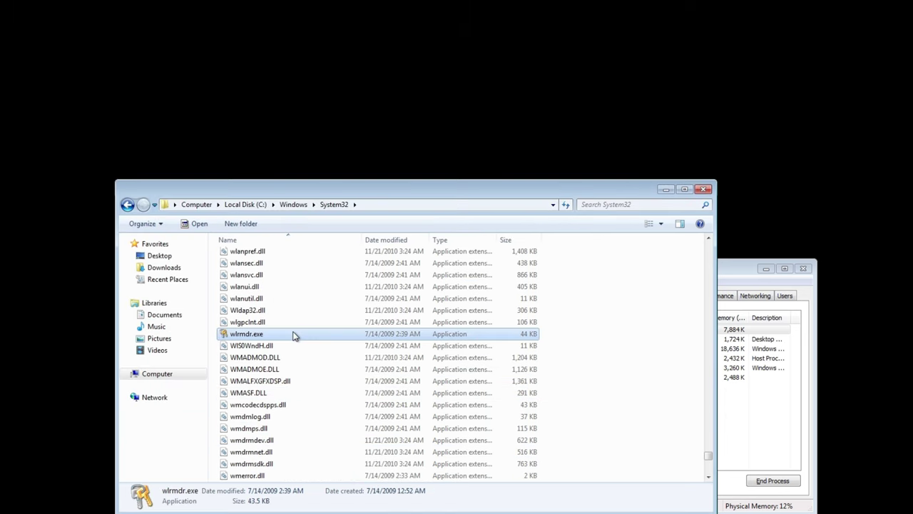
{"action": "scroll", "coordinate": [294, 333], "scroll_direction": "up", "scroll_amount": 7}
{"action": "double_click", "coordinate": [295, 324]}
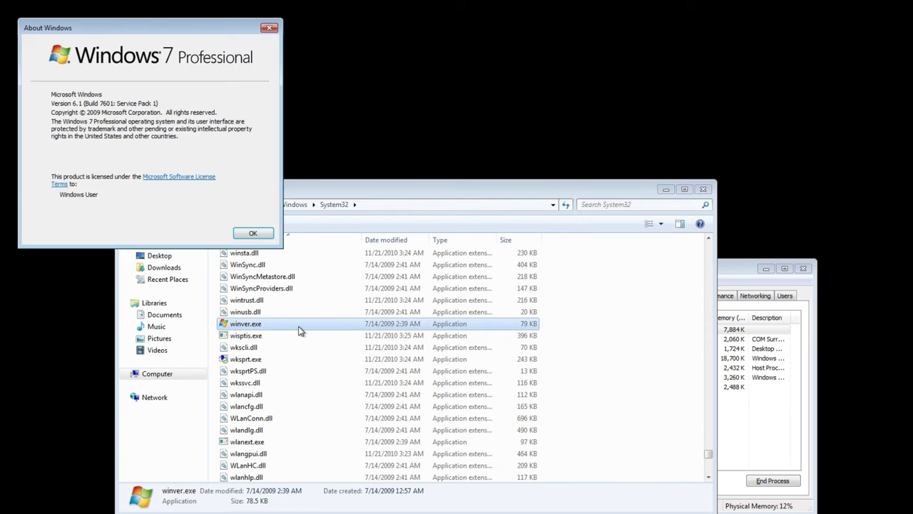
{"action": "left_click", "coordinate": [255, 234]}
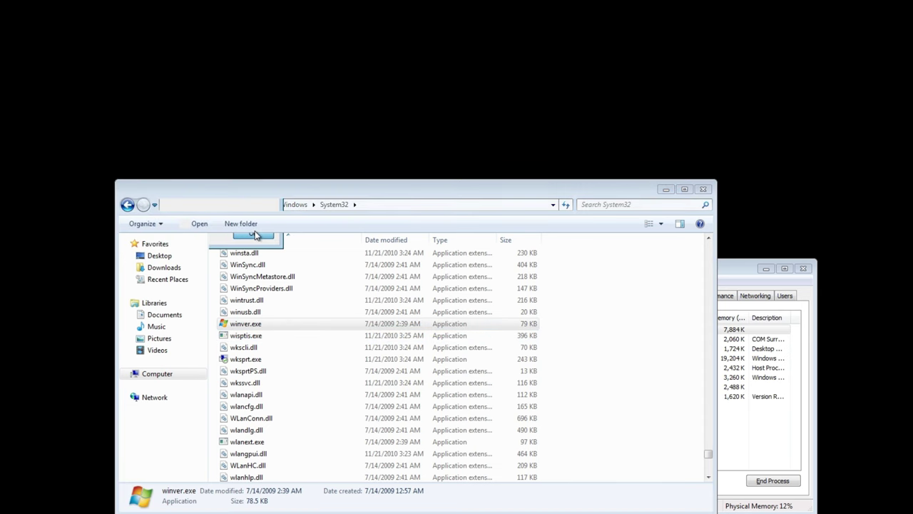
Run winrm.vbs from the System32 folder and dismiss the Windows Script Host message
{"action": "scroll", "coordinate": [375, 350], "scroll_direction": "up", "scroll_amount": 6}
{"action": "double_click", "coordinate": [300, 288]}
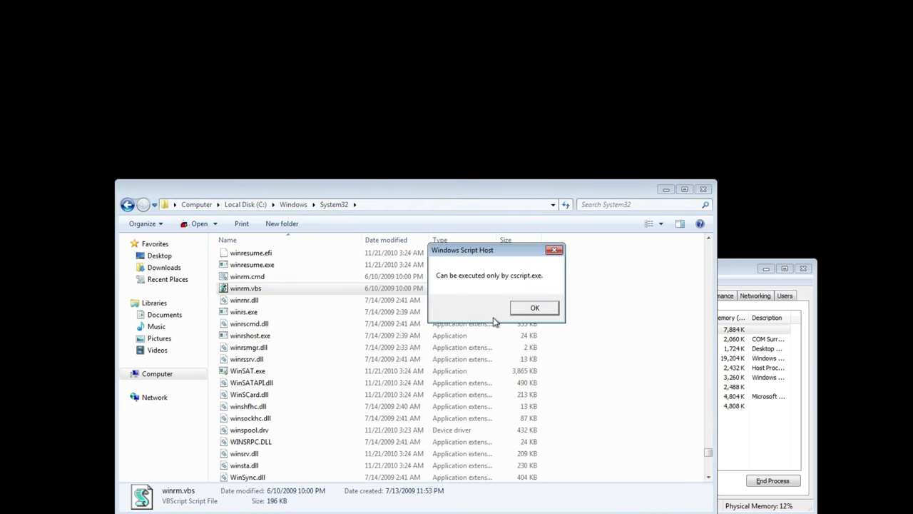
{"action": "left_click", "coordinate": [535, 308]}
Find winlogon.exe in the System32 folder, select it and clear the selection
{"action": "scroll", "coordinate": [499, 293], "scroll_direction": "up", "scroll_amount": 1}
{"action": "scroll", "coordinate": [500, 293], "scroll_direction": "up", "scroll_amount": 3}
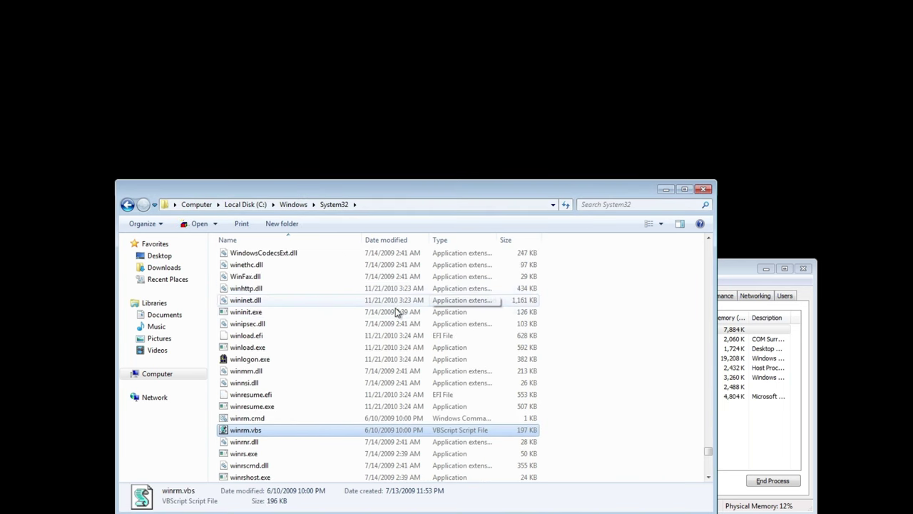
{"action": "left_click", "coordinate": [291, 363]}
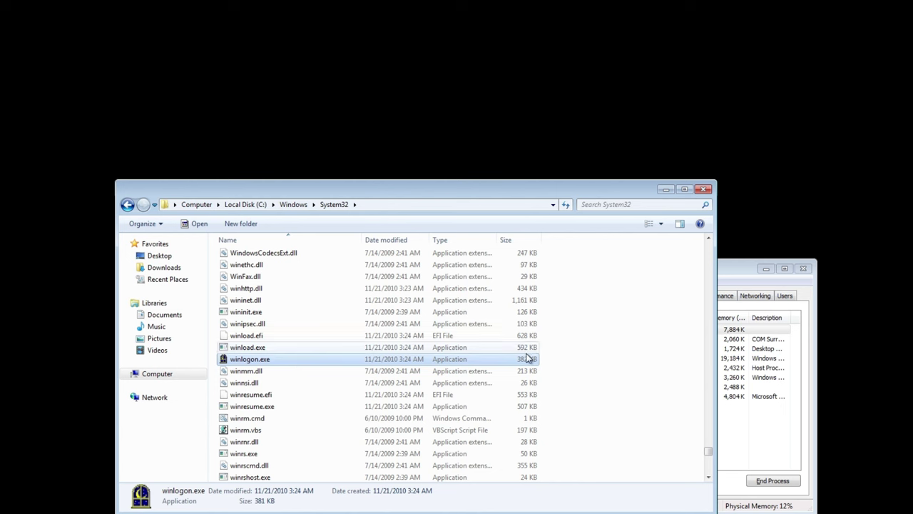
{"action": "left_click", "coordinate": [664, 350]}
Switch to Task Manager's list of running applications and try to start a new task named logo
{"action": "left_click", "coordinate": [776, 451]}
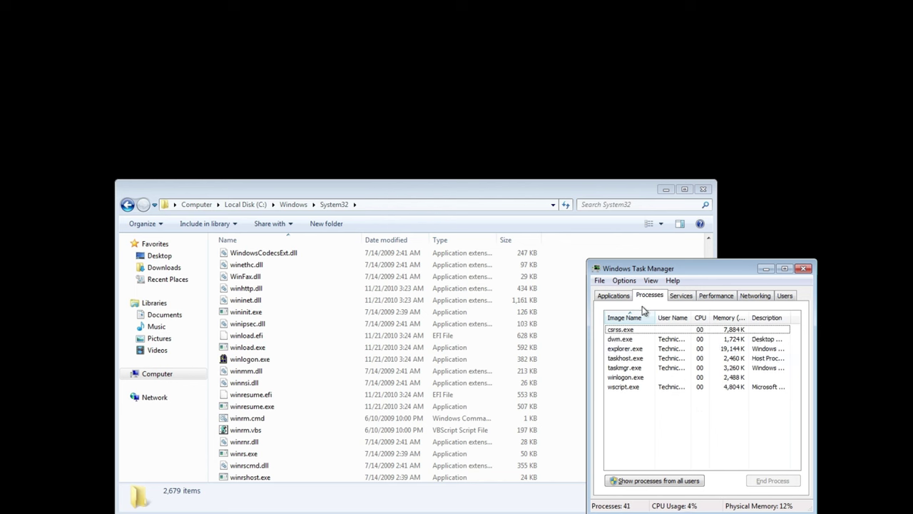
{"action": "left_click", "coordinate": [613, 296]}
{"action": "left_click", "coordinate": [600, 280]}
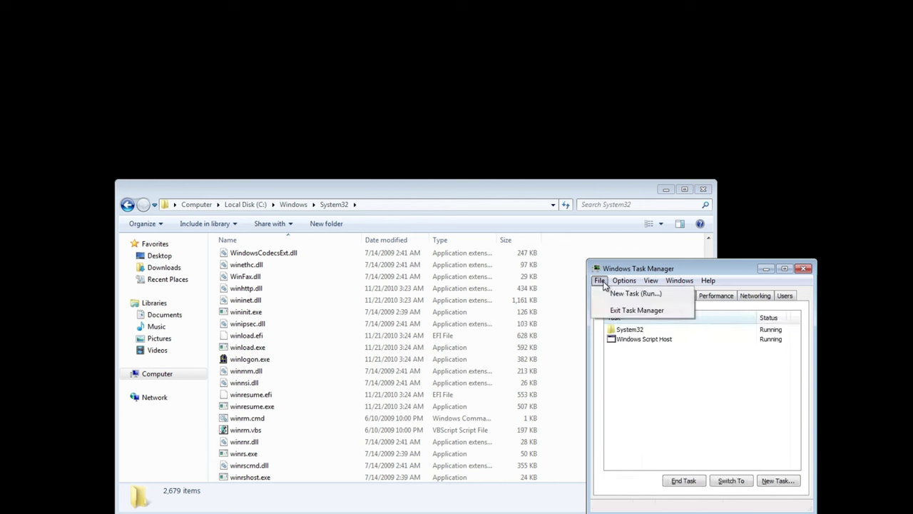
{"action": "left_click", "coordinate": [613, 293]}
{"action": "type", "text": "logo"}
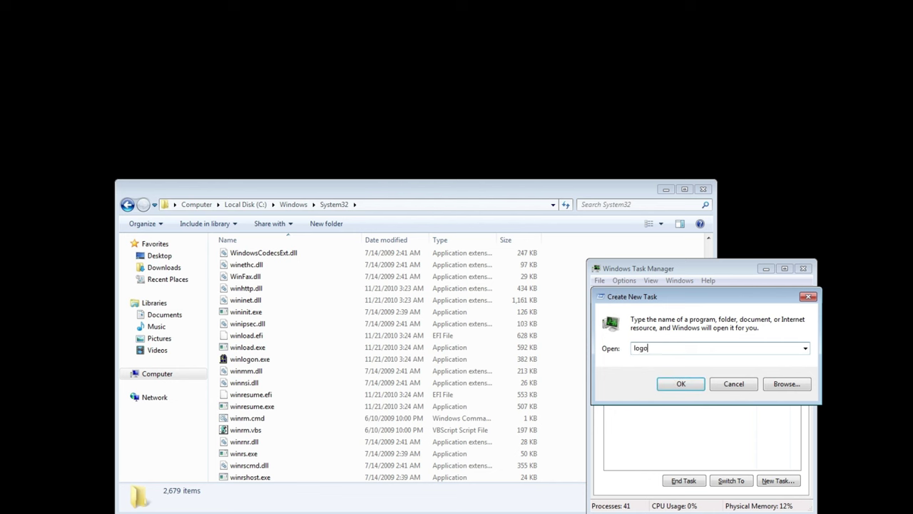
{"action": "key", "text": "Return"}
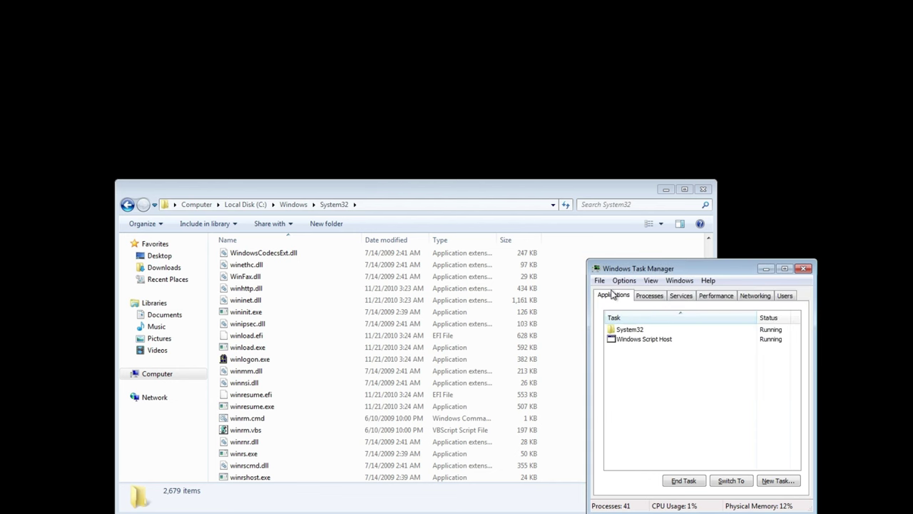
End the System32 and Windows Script Host tasks in Task Manager
{"action": "left_click", "coordinate": [624, 329]}
{"action": "left_click", "coordinate": [682, 480]}
{"action": "left_click", "coordinate": [626, 329]}
{"action": "left_click", "coordinate": [674, 480]}
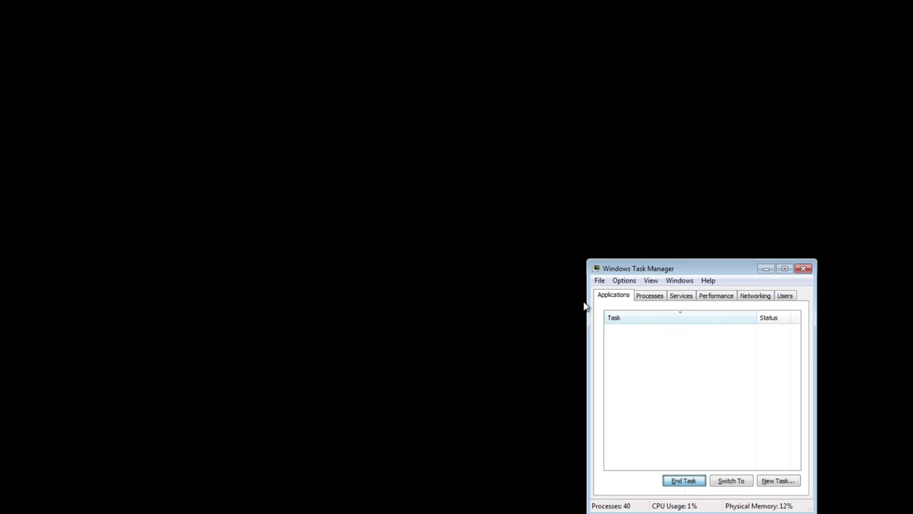
Run logonui.exe as a new task from Task Manager
{"action": "left_click", "coordinate": [599, 281]}
{"action": "left_click", "coordinate": [606, 291]}
{"action": "type", "text": "logonui.exe"}
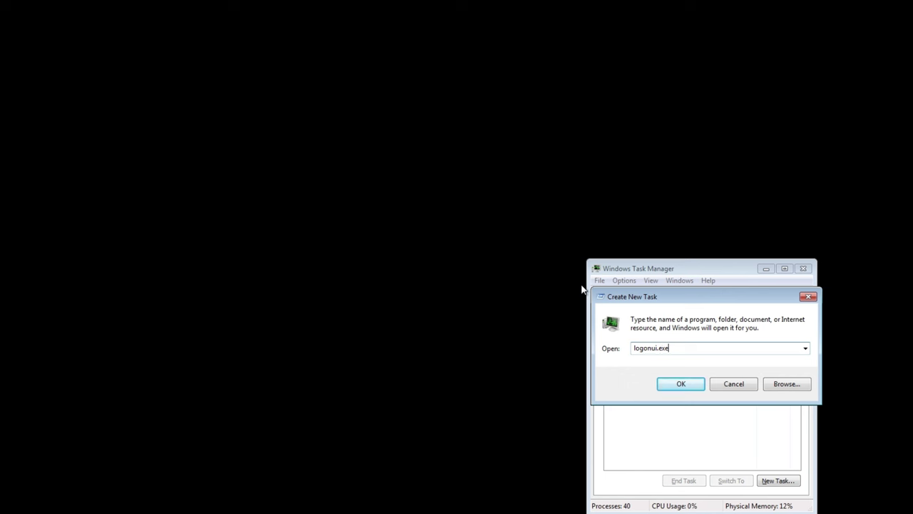
{"action": "key", "text": "Return"}
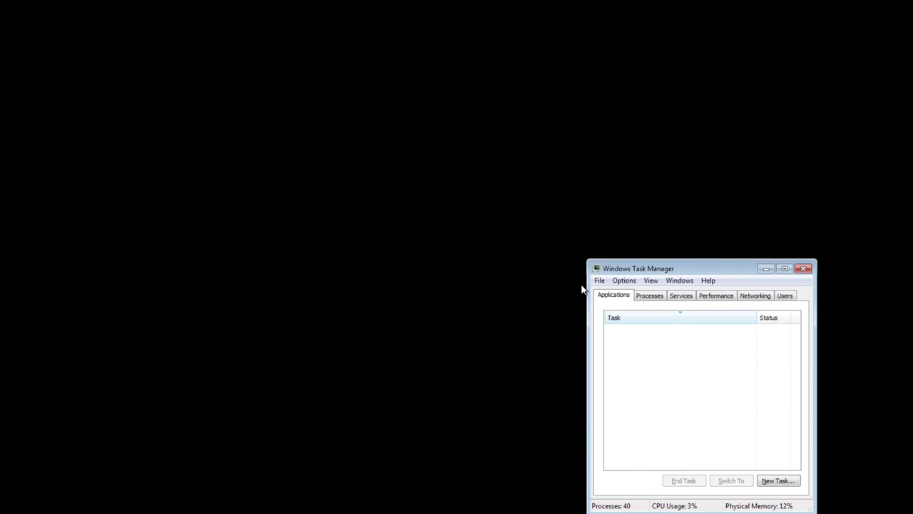
Close and reopen Task Manager, and start explorer as a new task
{"action": "left_click", "coordinate": [806, 272]}
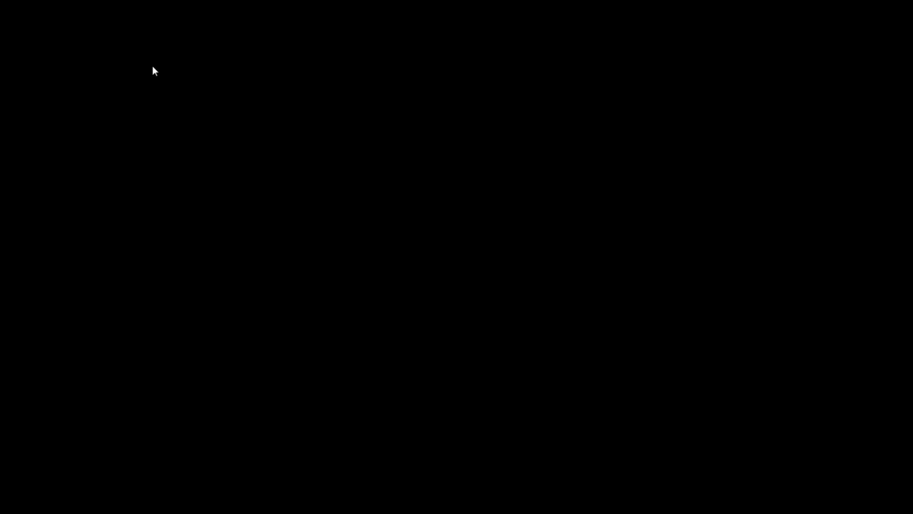
{"action": "key", "text": "ctrl+shift+Escape"}
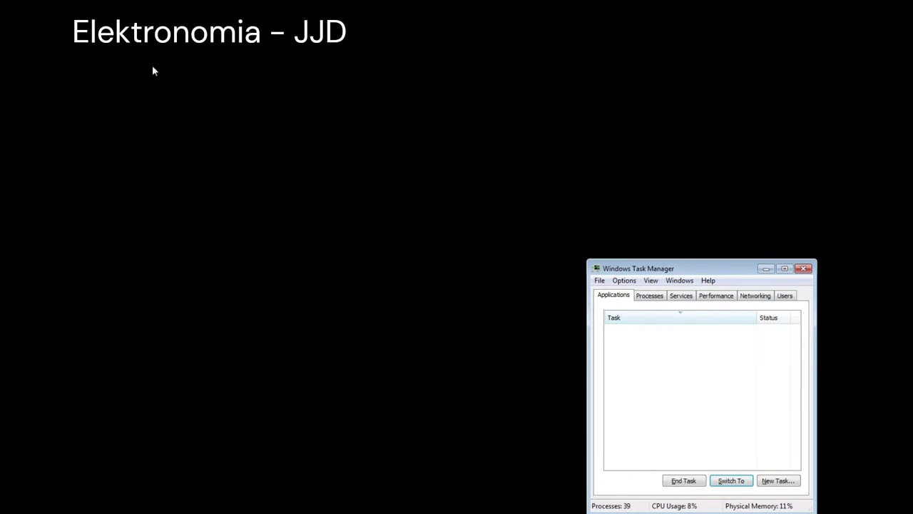
{"action": "left_click", "coordinate": [600, 281]}
{"action": "left_click", "coordinate": [637, 291]}
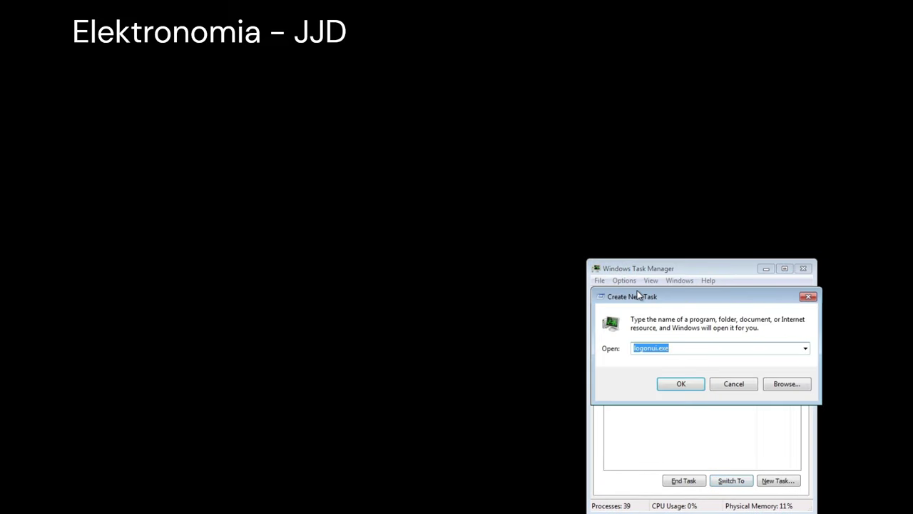
{"action": "key", "text": "BackSpace"}
{"action": "type", "text": "explorer"}
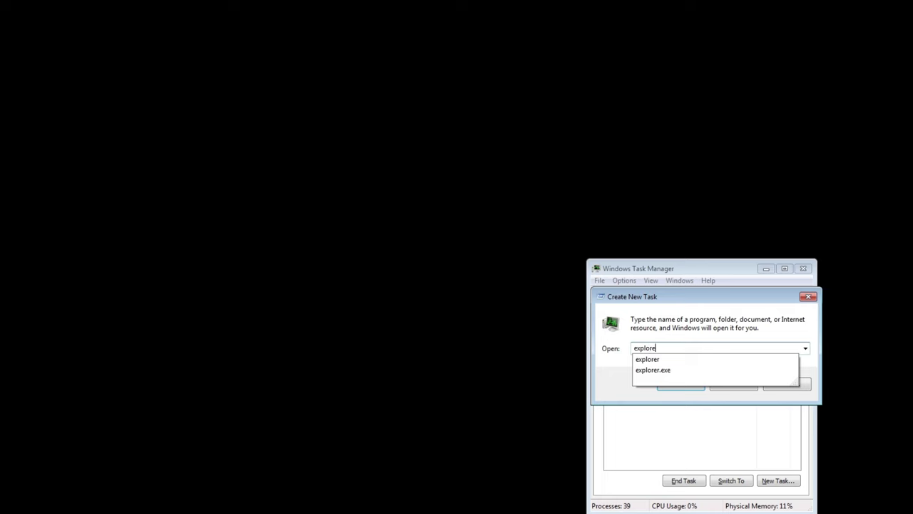
{"action": "key", "text": "Return"}
Browse to the Windows folder on Local Disk (C:)
{"action": "left_click", "coordinate": [143, 373]}
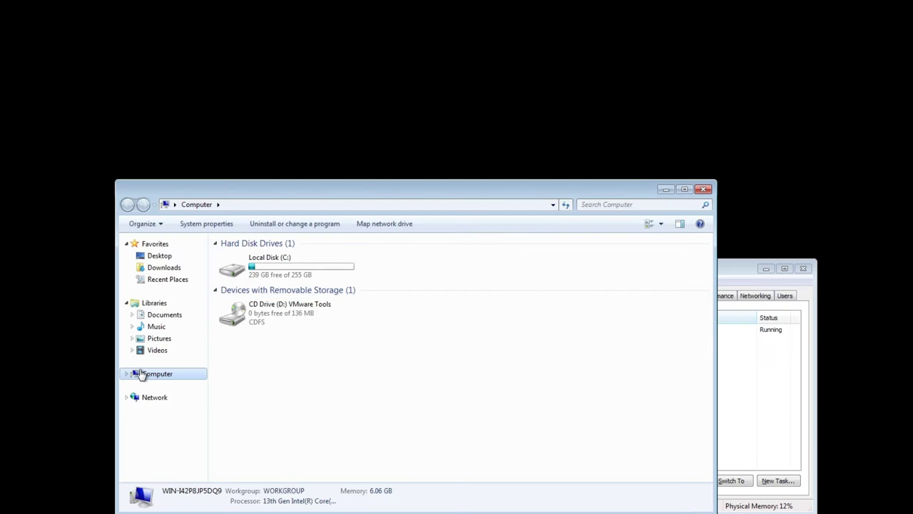
{"action": "double_click", "coordinate": [238, 268]}
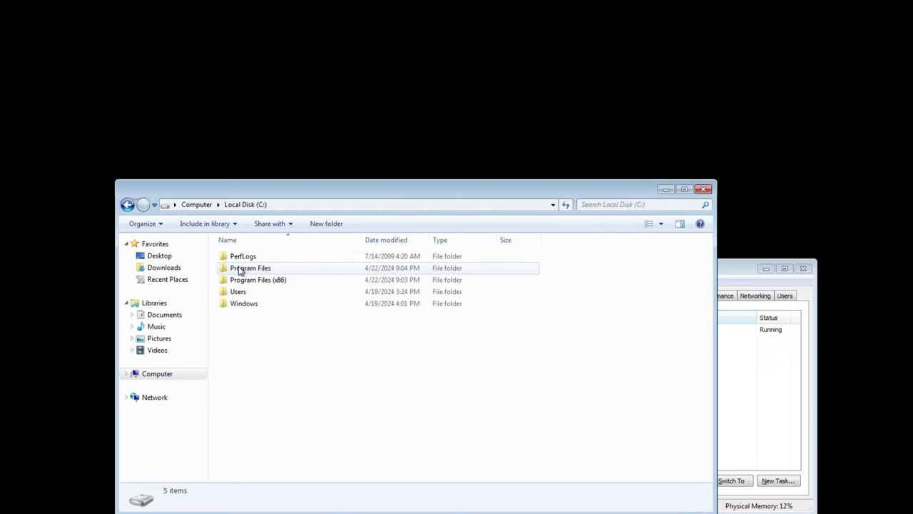
{"action": "double_click", "coordinate": [238, 303]}
Delete all the loose files in the Windows folder from bfsvc.exe down to write.exe, skipping the items that cannot be deleted
{"action": "scroll", "coordinate": [236, 298], "scroll_direction": "down", "scroll_amount": 14}
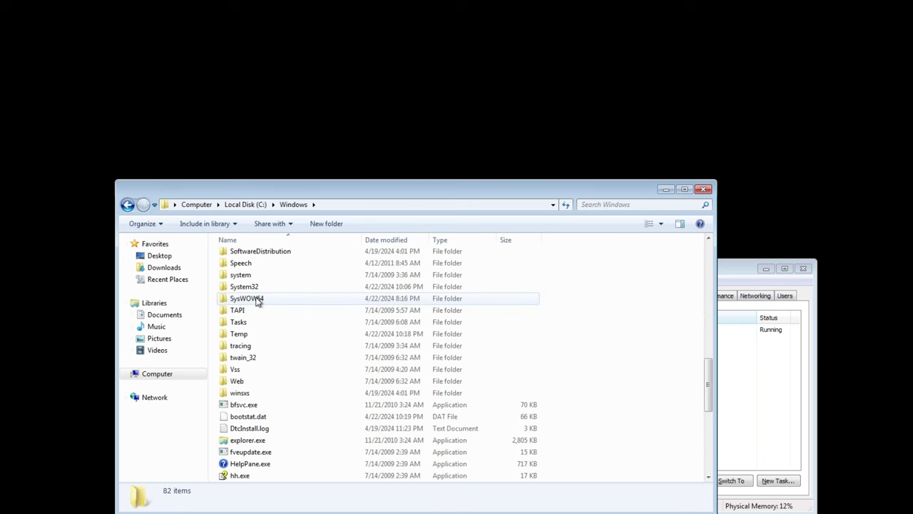
{"action": "scroll", "coordinate": [258, 371], "scroll_direction": "down", "scroll_amount": 3}
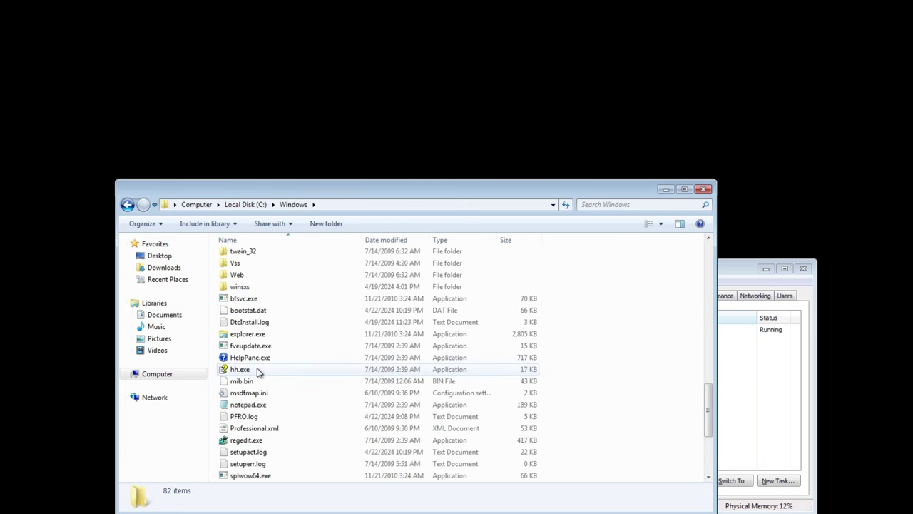
{"action": "scroll", "coordinate": [257, 440], "scroll_direction": "down", "scroll_amount": 4}
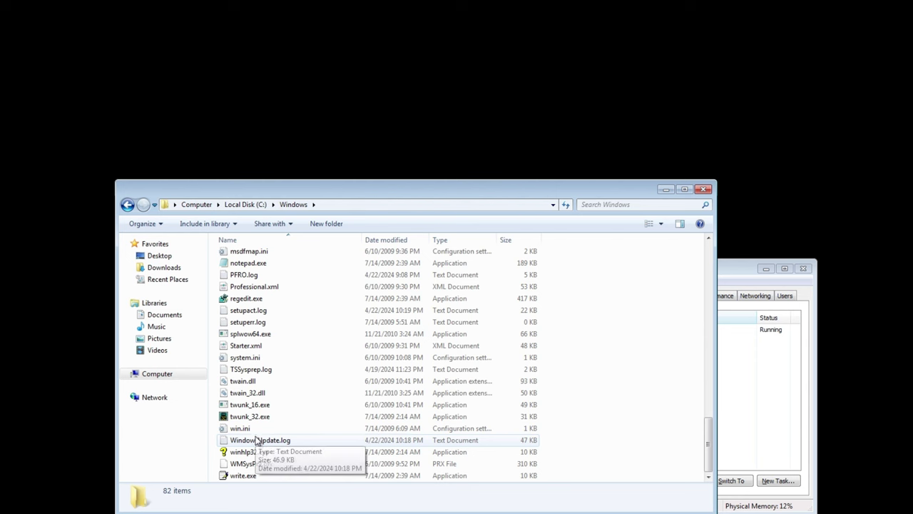
{"action": "left_click_drag", "start_coordinate": [591, 477], "coordinate": [456, 394]}
{"action": "scroll", "coordinate": [485, 411], "scroll_direction": "up", "scroll_amount": 7}
{"action": "right_click", "coordinate": [456, 395]}
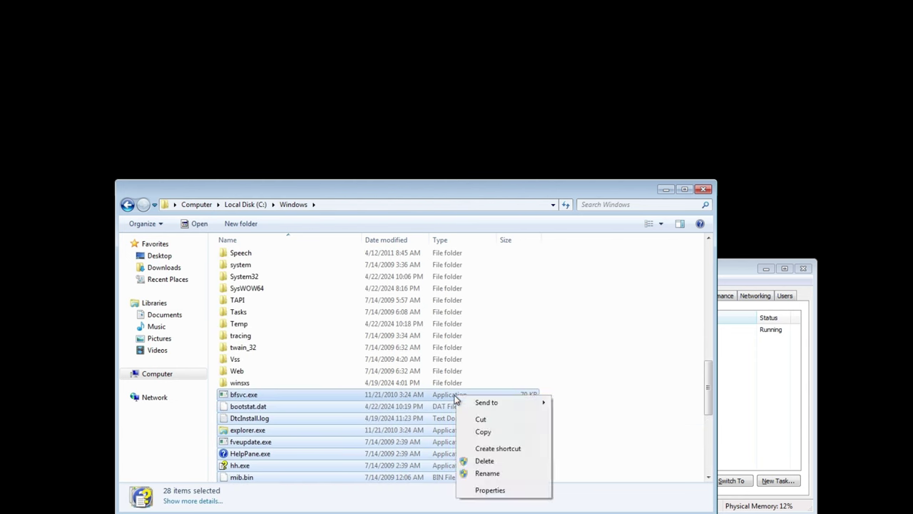
{"action": "left_click", "coordinate": [484, 463]}
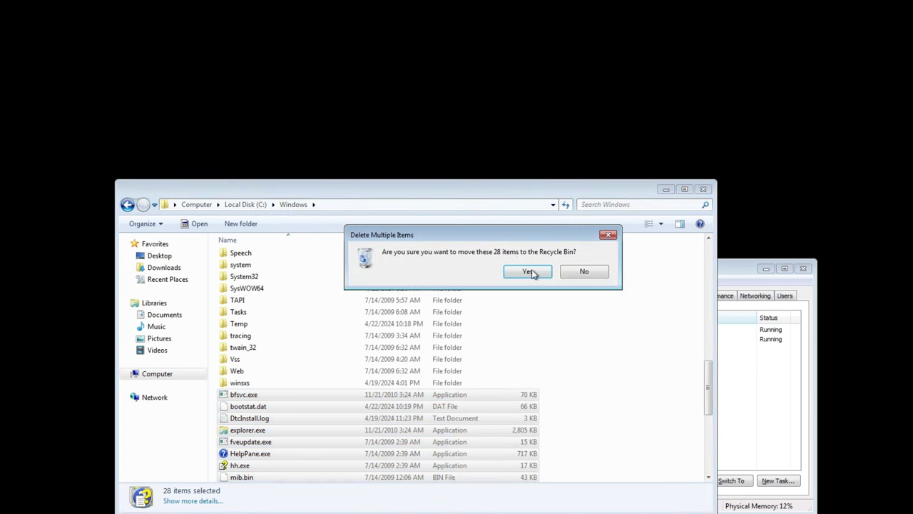
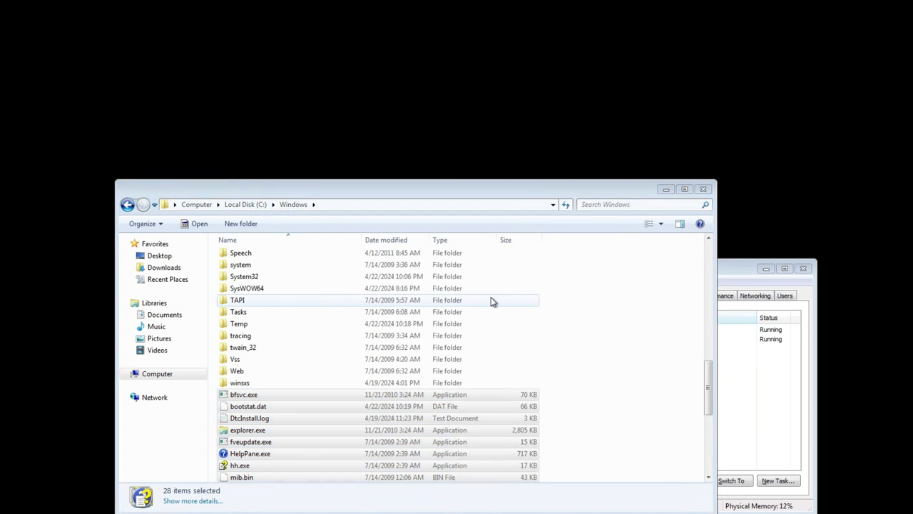
{"action": "left_click", "coordinate": [536, 310]}
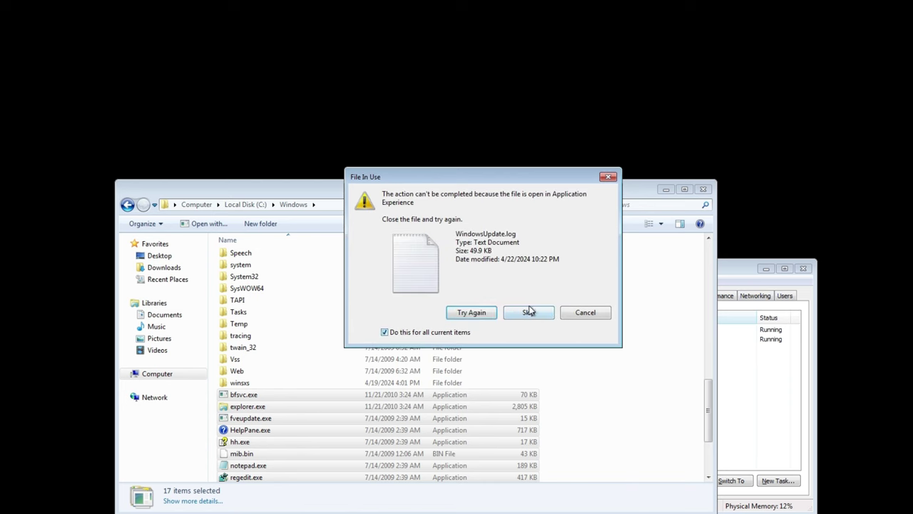
{"action": "left_click", "coordinate": [528, 311]}
Select all the remaining items in the Windows folder from addins down and try to delete them
{"action": "scroll", "coordinate": [590, 336], "scroll_direction": "down", "scroll_amount": 3}
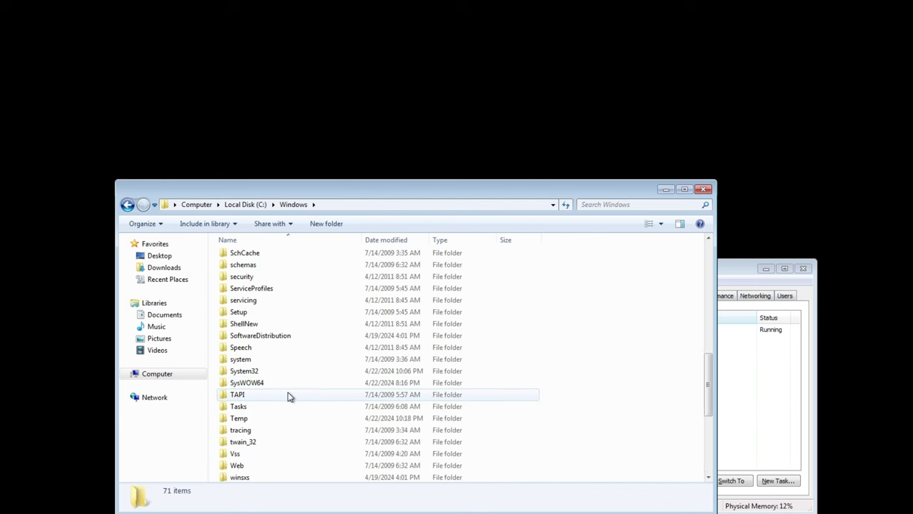
{"action": "scroll", "coordinate": [489, 386], "scroll_direction": "down", "scroll_amount": 5}
{"action": "left_click_drag", "start_coordinate": [557, 308], "coordinate": [434, 265]}
{"action": "right_click", "coordinate": [438, 258]}
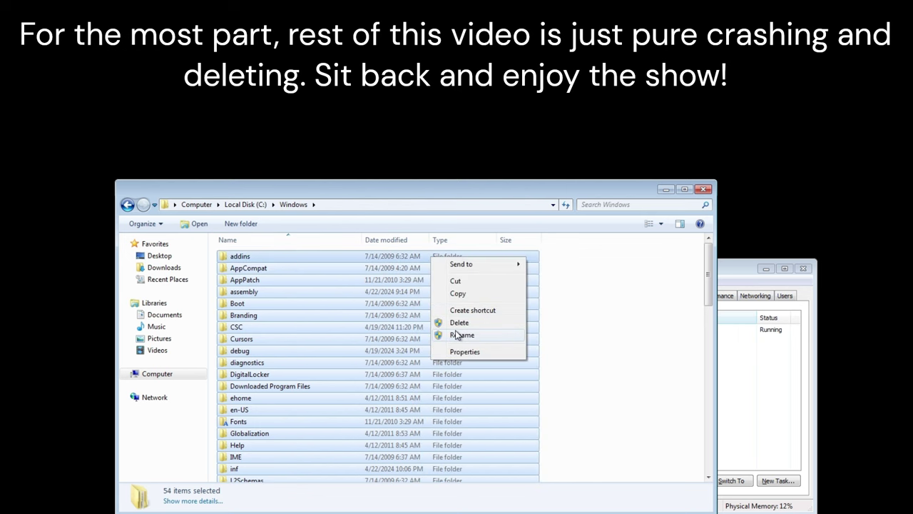
{"action": "left_click", "coordinate": [464, 325]}
{"action": "left_click", "coordinate": [522, 275]}
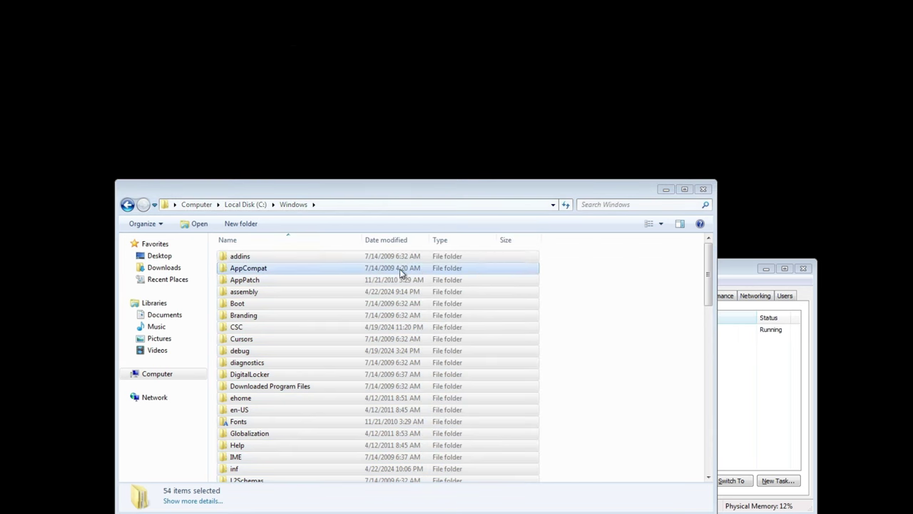
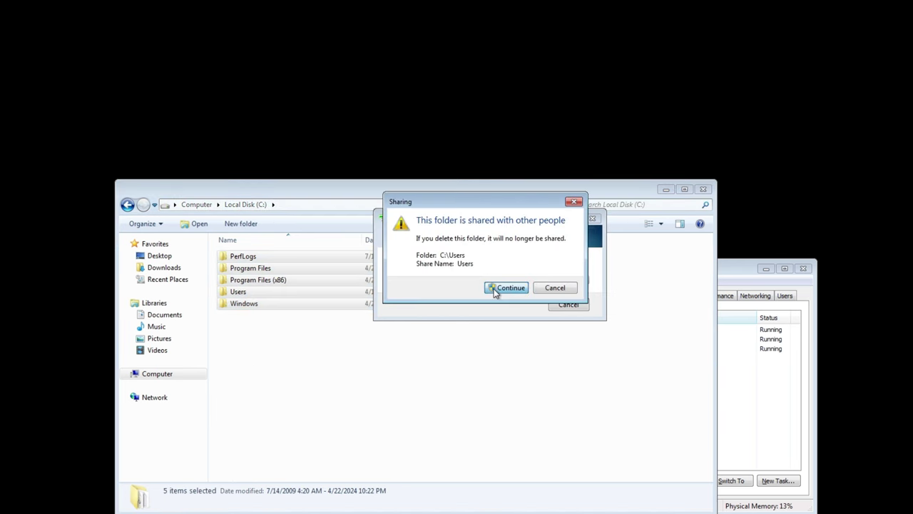
Confirm the deletion of the shared Users folder along with the other C: folders, and clear the selection
{"action": "left_click", "coordinate": [496, 290]}
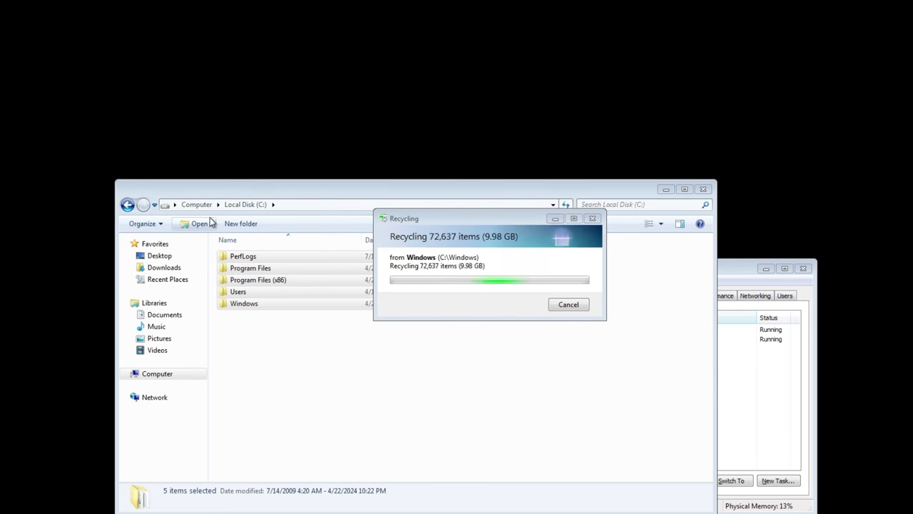
{"action": "left_click", "coordinate": [481, 304]}
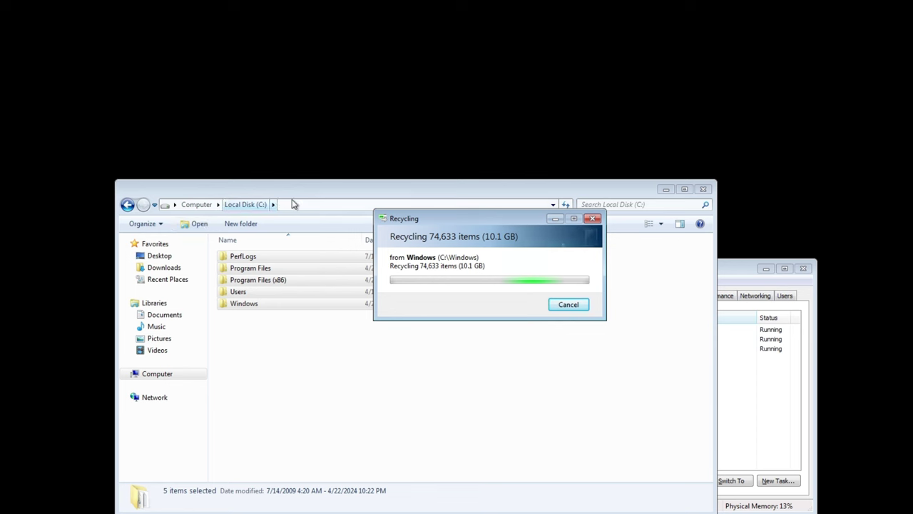
{"action": "left_click", "coordinate": [301, 204]}
{"action": "left_click", "coordinate": [287, 334]}
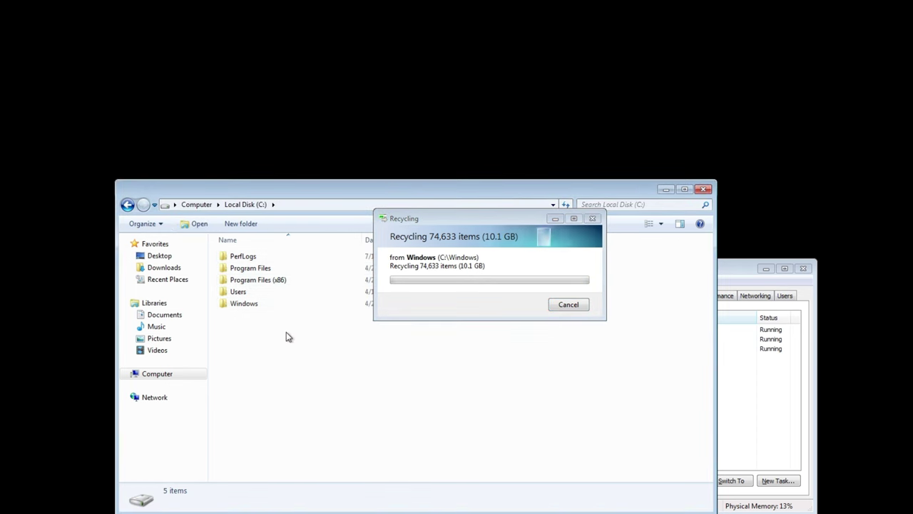
Set the folder options to show hidden files, folders and drives as well as protected operating system files
{"action": "left_click", "coordinate": [149, 224]}
{"action": "left_click", "coordinate": [168, 333]}
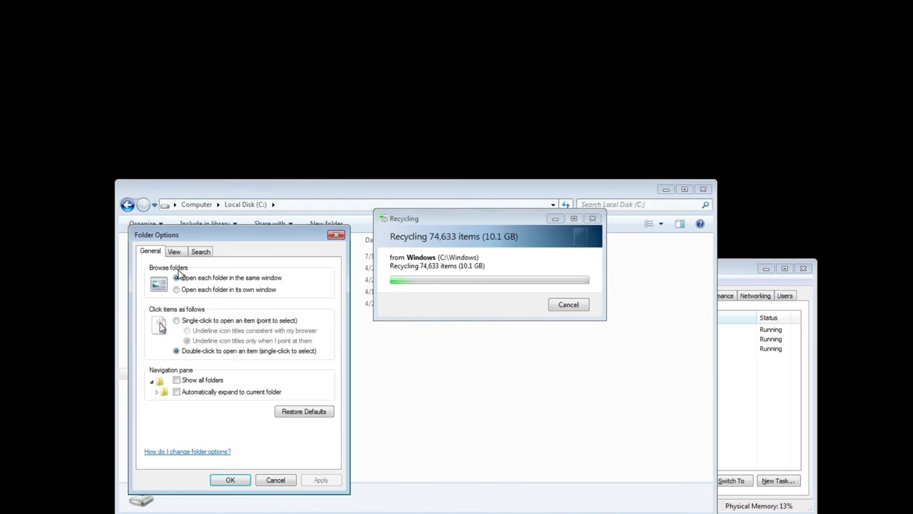
{"action": "left_click", "coordinate": [174, 251]}
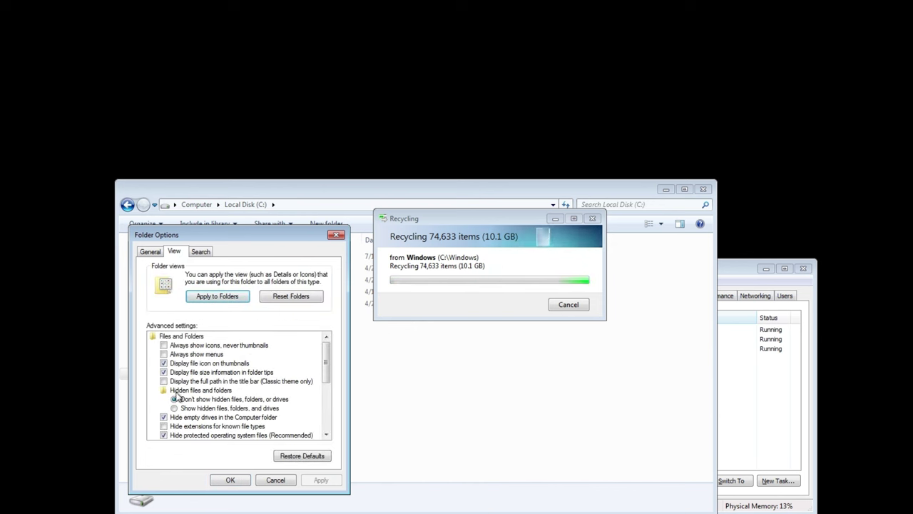
{"action": "left_click", "coordinate": [164, 435]}
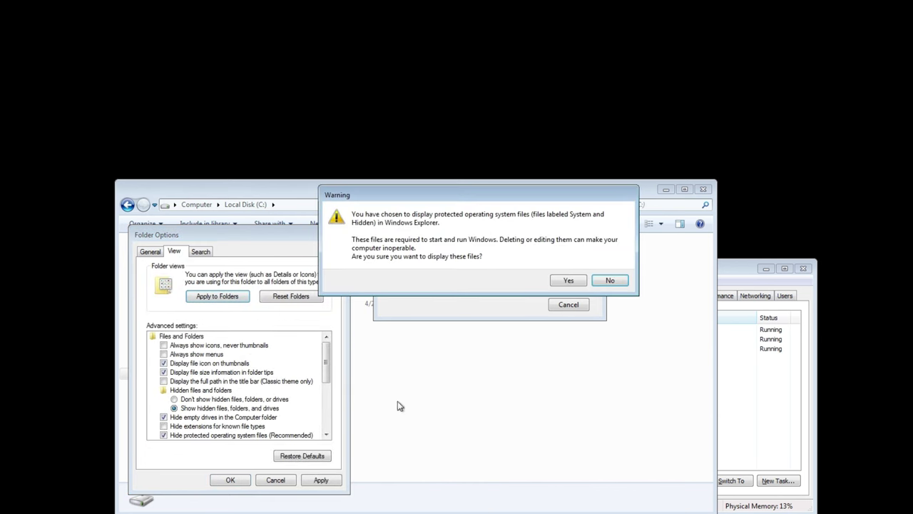
{"action": "left_click", "coordinate": [568, 281]}
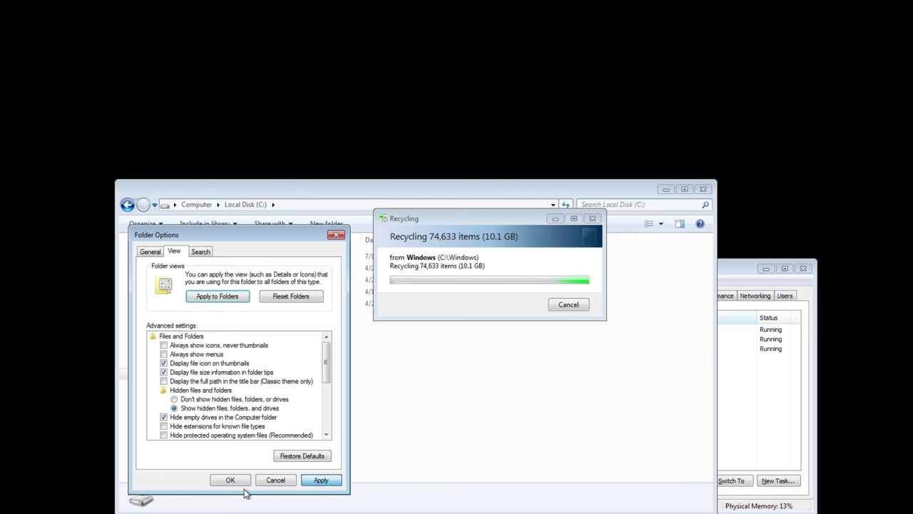
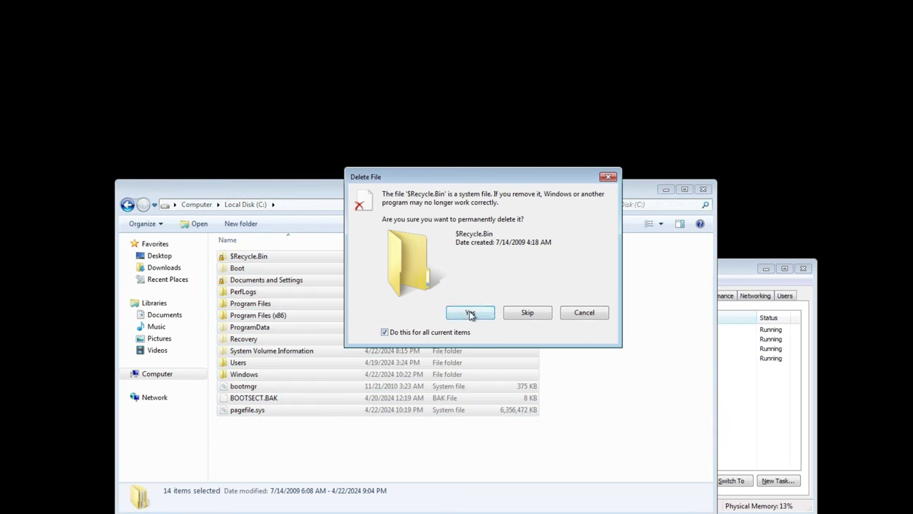
Permanently delete all items on C: including system files, skip pagefile.sys, and move both Recycling progress windows off the file list
{"action": "left_click", "coordinate": [470, 313]}
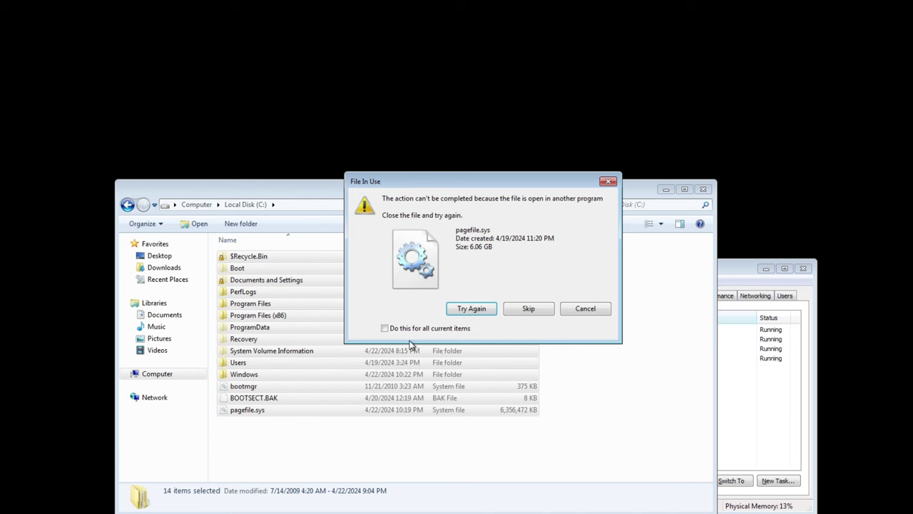
{"action": "left_click", "coordinate": [517, 312]}
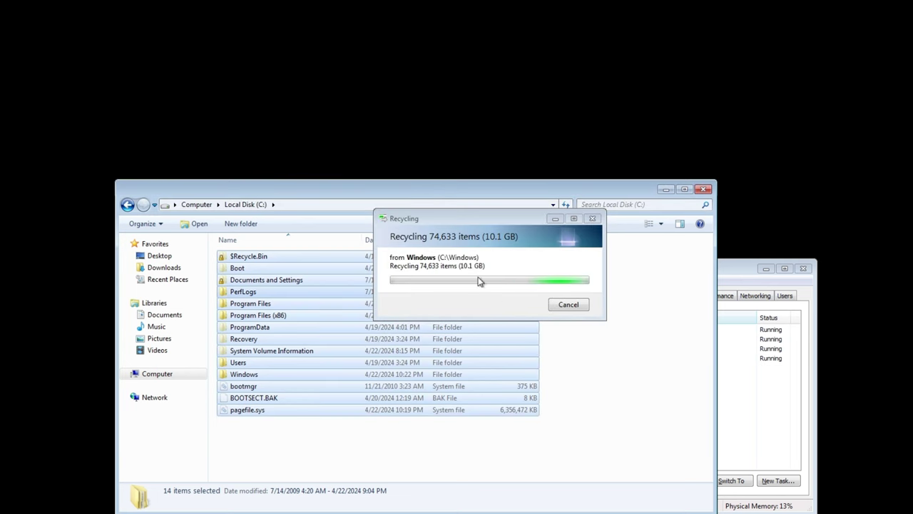
{"action": "left_click_drag", "start_coordinate": [447, 222], "coordinate": [644, 286]}
{"action": "left_click_drag", "start_coordinate": [499, 219], "coordinate": [710, 111]}
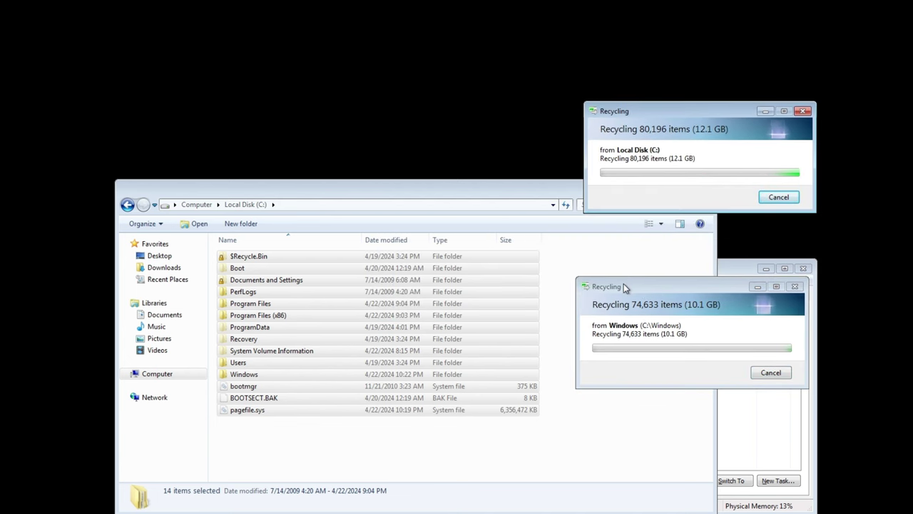
Delete everything in the Boot folder on C:, skipping the protected folders and the BCD file
{"action": "left_click", "coordinate": [258, 354]}
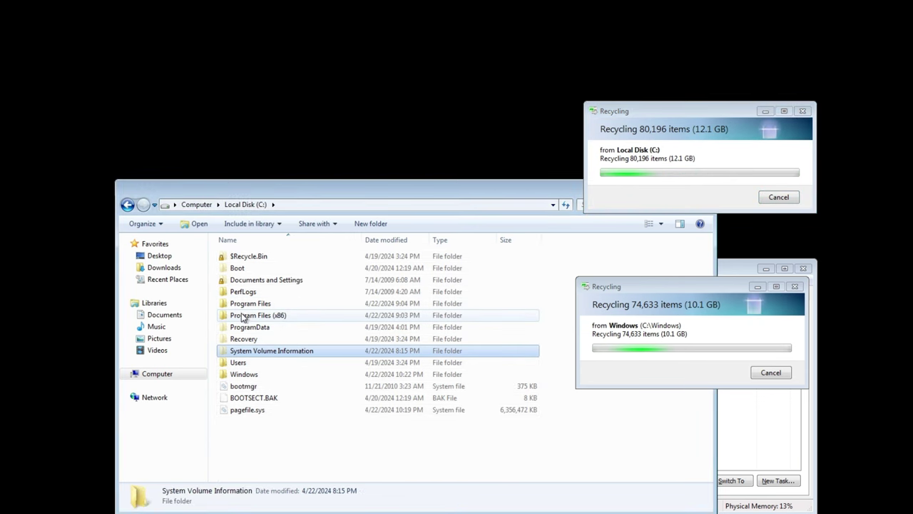
{"action": "double_click", "coordinate": [251, 268]}
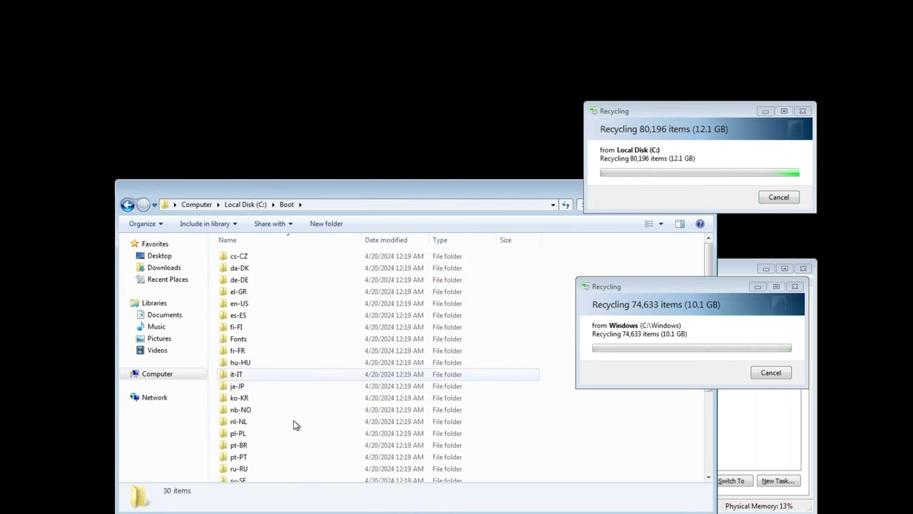
{"action": "left_click", "coordinate": [357, 385]}
{"action": "key", "text": "ctrl+a"}
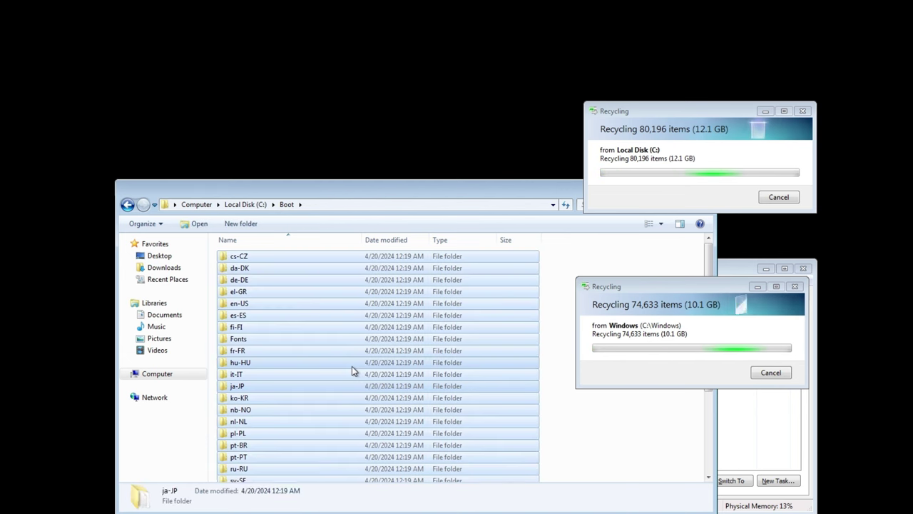
{"action": "key", "text": "Delete"}
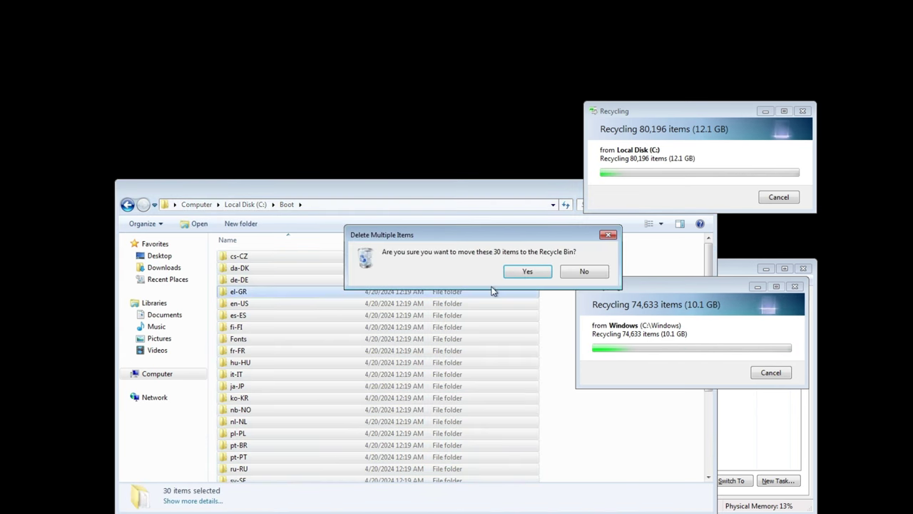
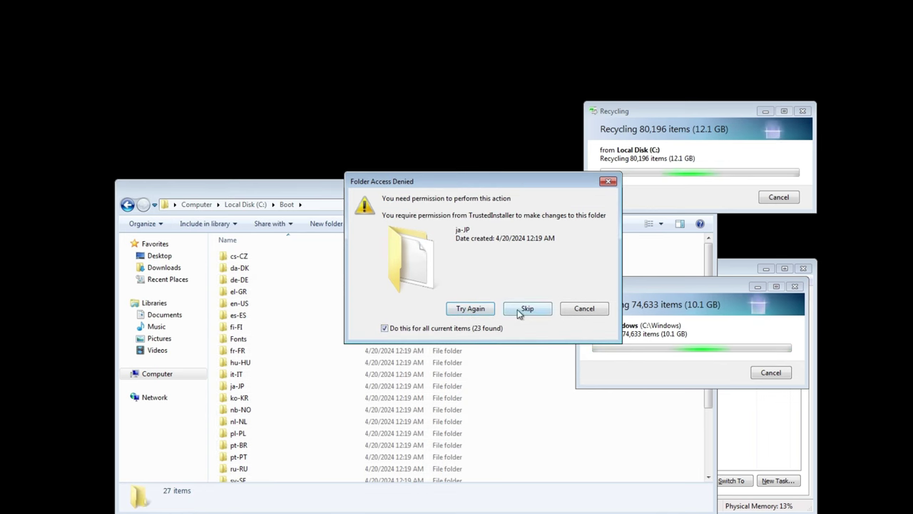
{"action": "left_click", "coordinate": [519, 311]}
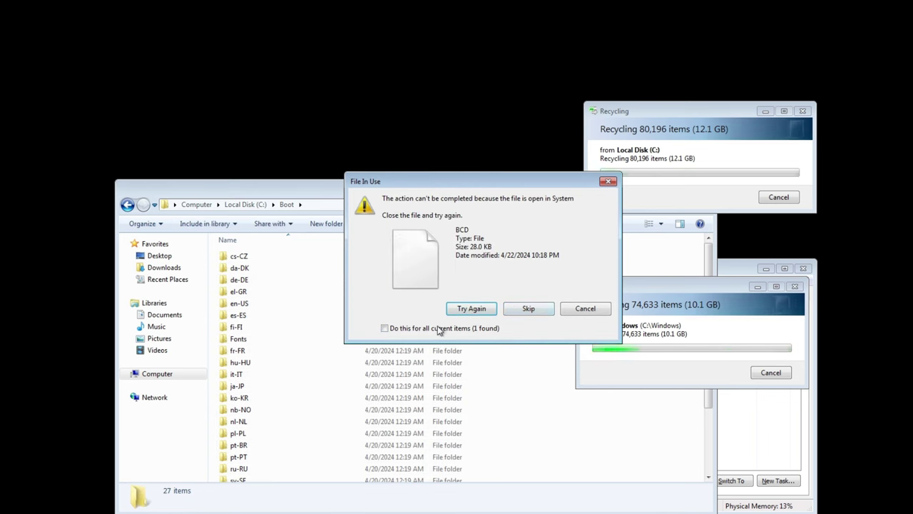
{"action": "left_click", "coordinate": [528, 309]}
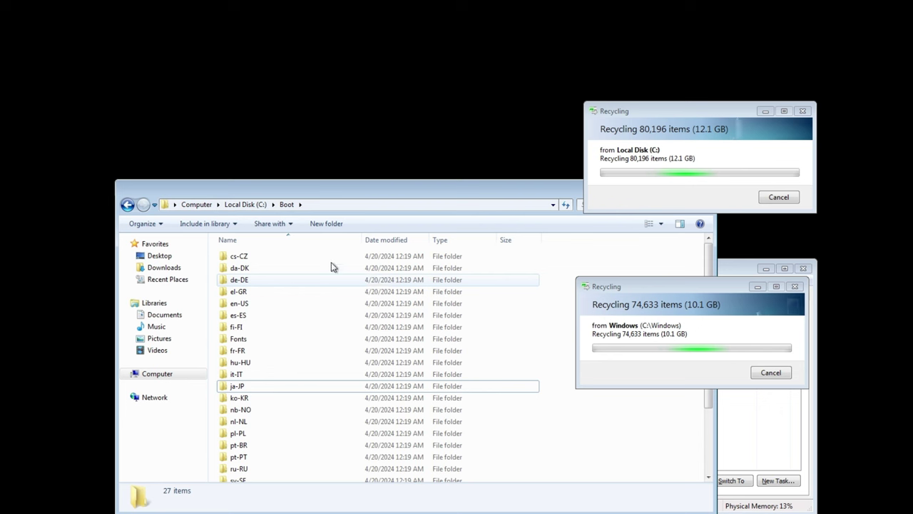
Delete the entire contents of the user's profile folder under C:\Users, skipping the items in use such as AppData
{"action": "left_click", "coordinate": [244, 204]}
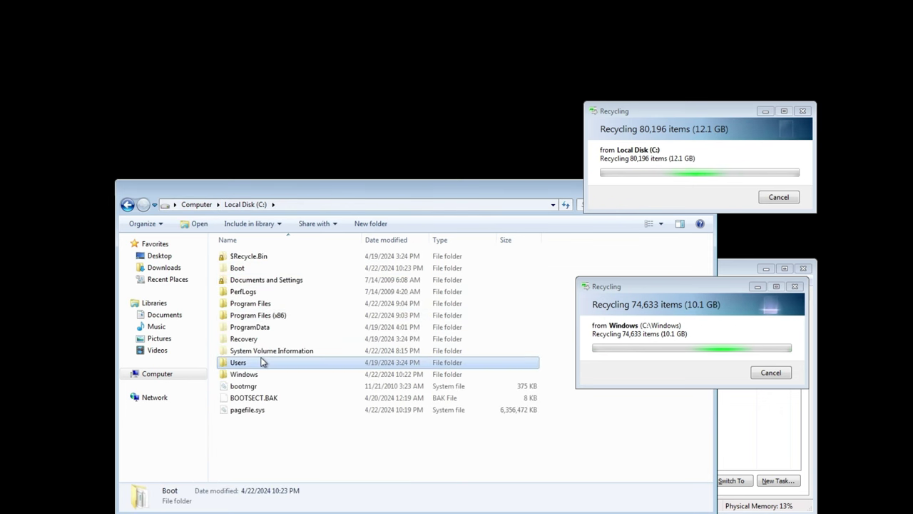
{"action": "double_click", "coordinate": [263, 362]}
{"action": "double_click", "coordinate": [246, 304]}
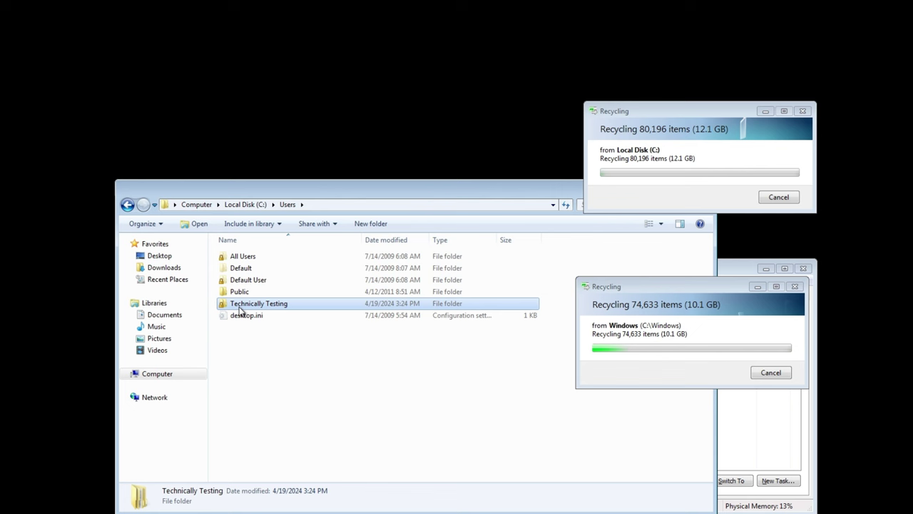
{"action": "left_click", "coordinate": [487, 375]}
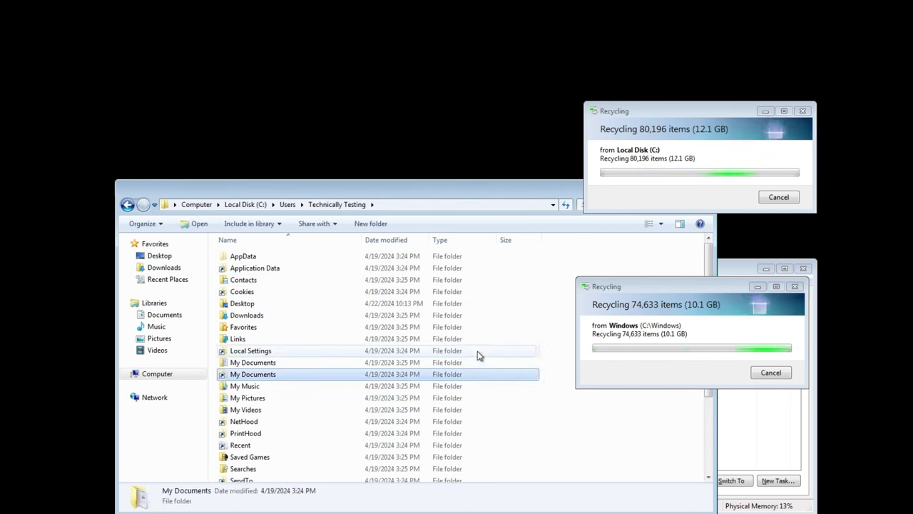
{"action": "key", "text": "ctrl+a"}
{"action": "key", "text": "Delete"}
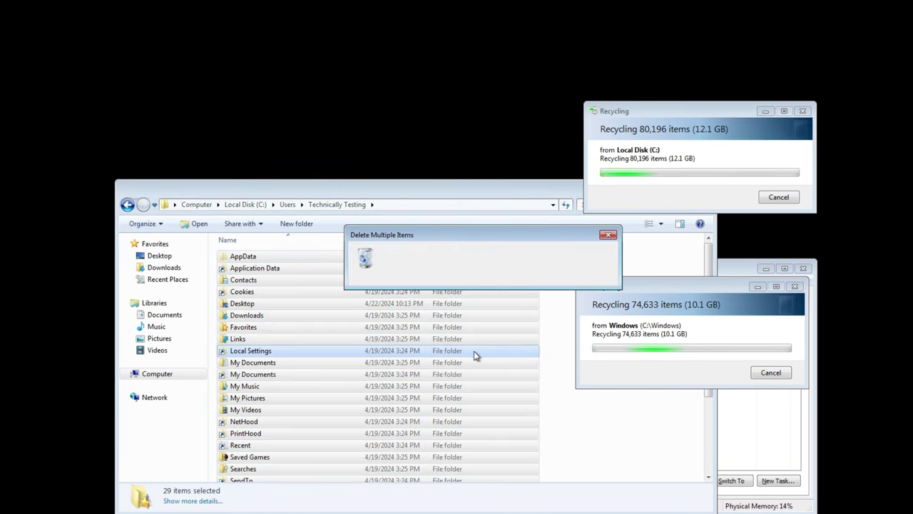
{"action": "left_click", "coordinate": [529, 271]}
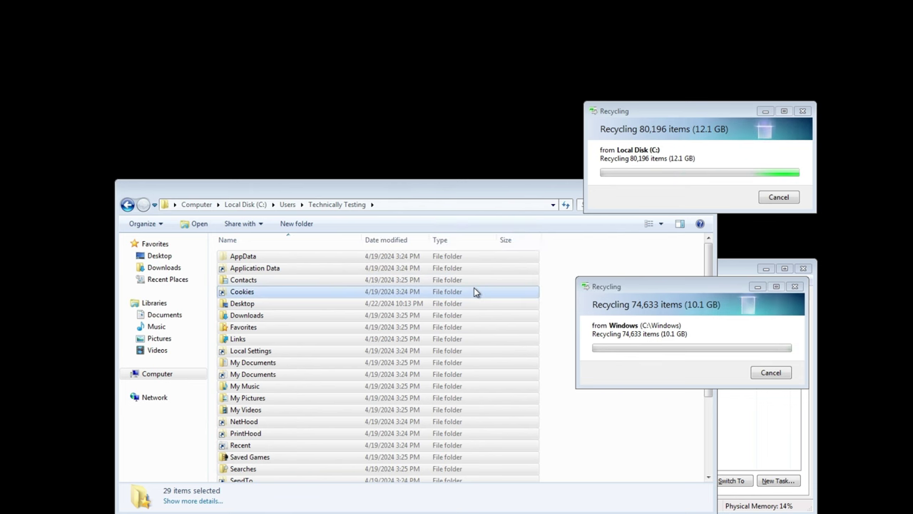
{"action": "left_click", "coordinate": [440, 329]}
{"action": "left_click", "coordinate": [528, 308]}
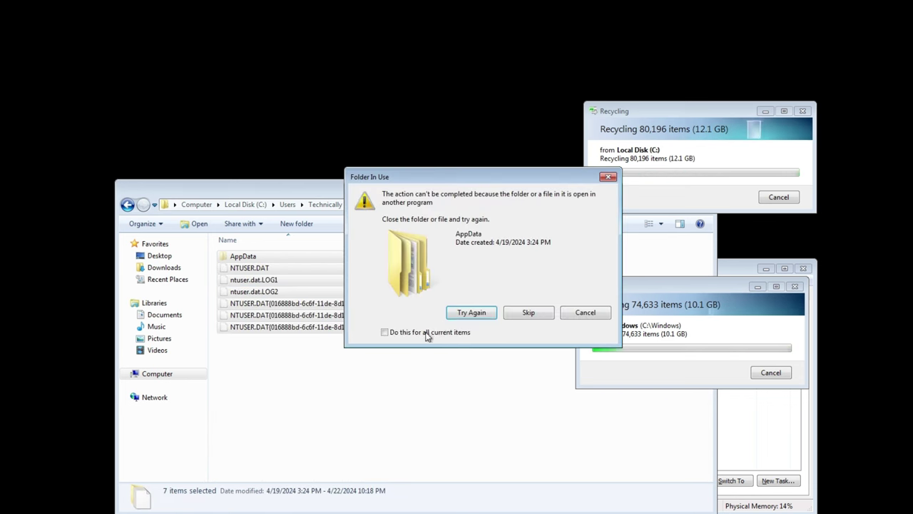
{"action": "left_click", "coordinate": [526, 312]}
Delete all items in the profile's AppData\Local folder, skipping those that cannot be removed
{"action": "double_click", "coordinate": [363, 258]}
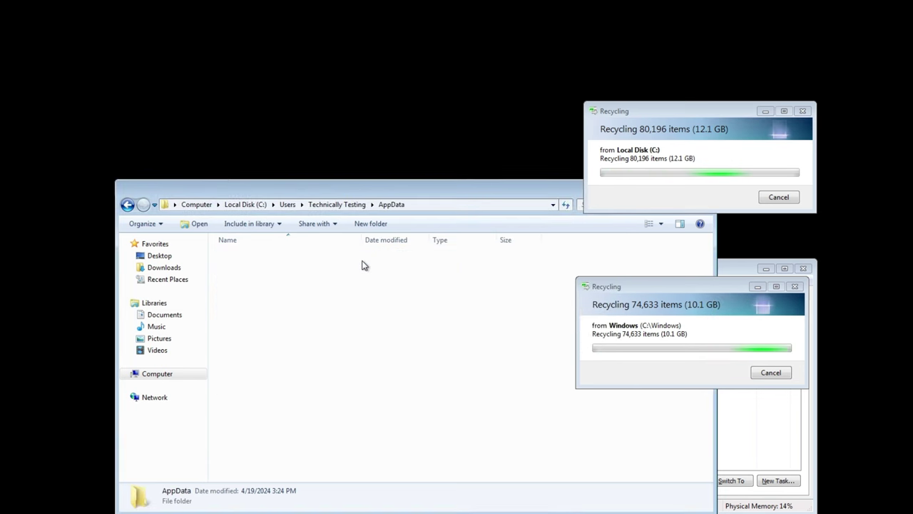
{"action": "double_click", "coordinate": [296, 258]}
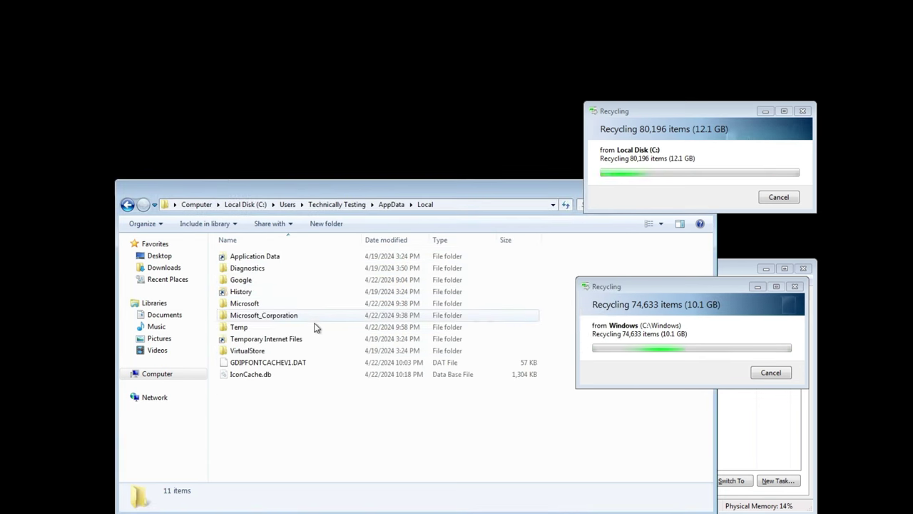
{"action": "left_click_drag", "start_coordinate": [349, 434], "coordinate": [184, 144]}
{"action": "right_click", "coordinate": [328, 316]}
{"action": "key", "text": "Delete"}
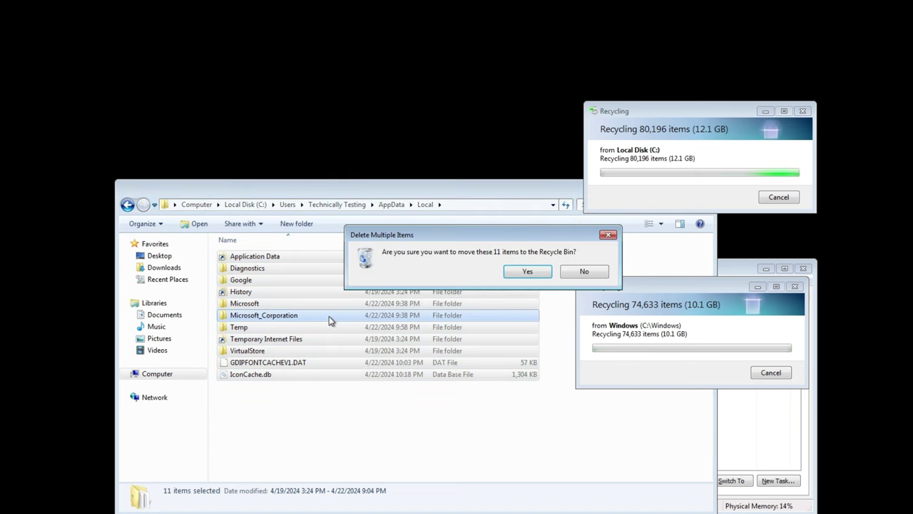
{"action": "left_click", "coordinate": [508, 274]}
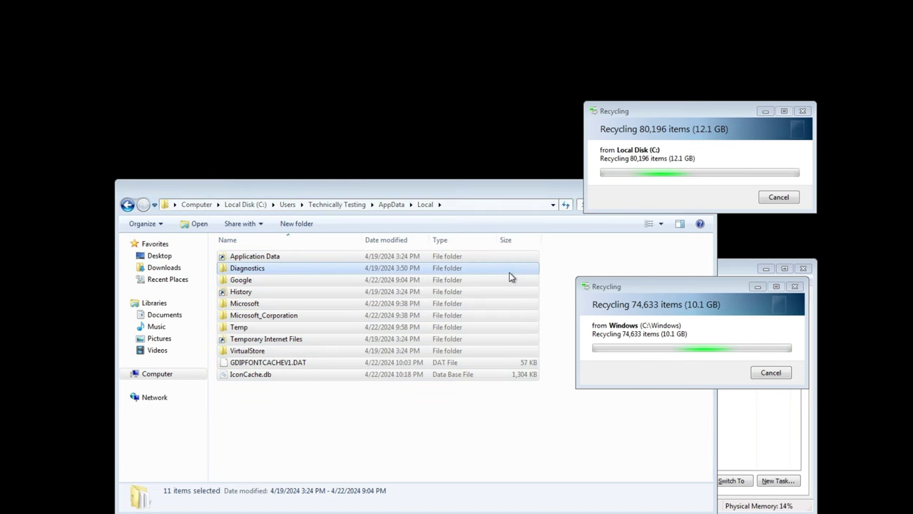
{"action": "left_click", "coordinate": [515, 318]}
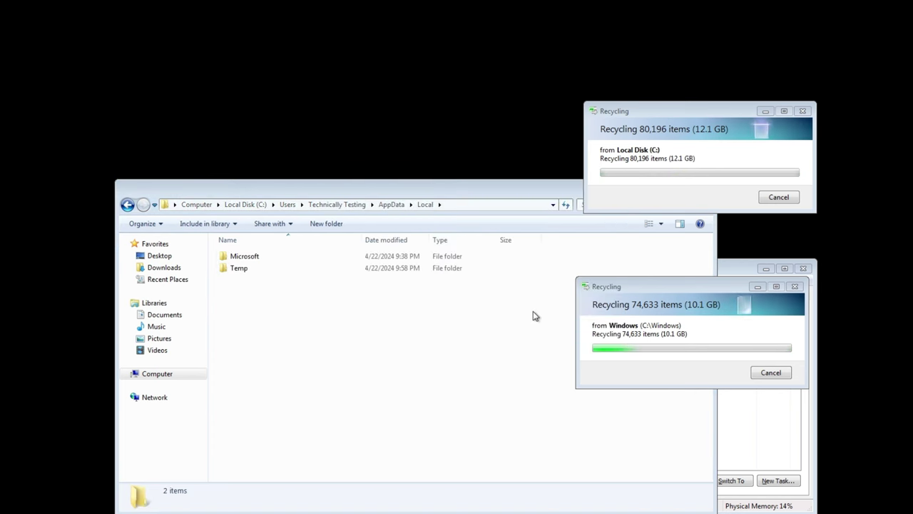
{"action": "left_click", "coordinate": [532, 301]}
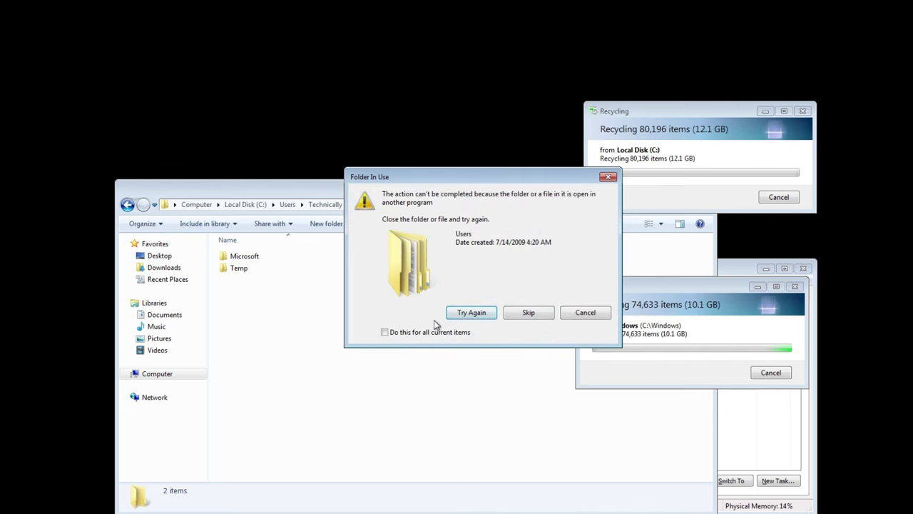
Skip the in-use Users folder for all current items and grant administrator permission to delete the Temp folder
{"action": "left_click", "coordinate": [420, 331]}
{"action": "left_click", "coordinate": [525, 312]}
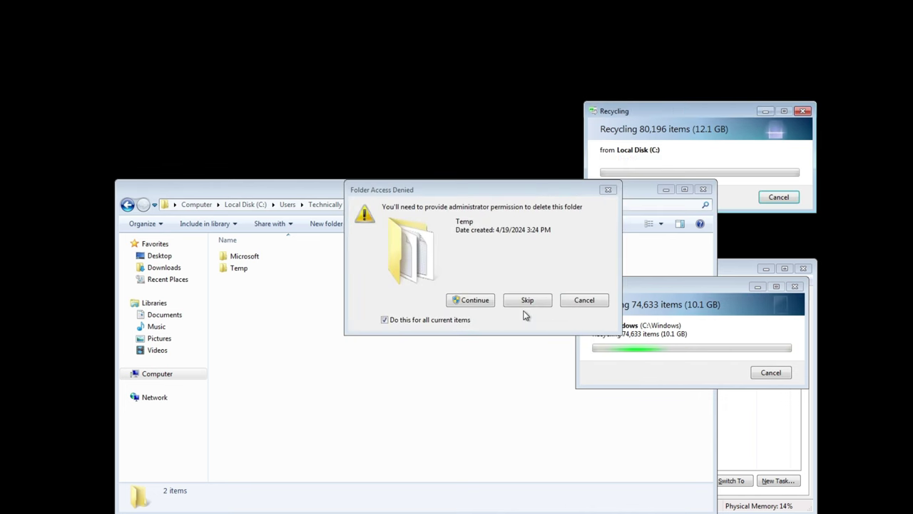
{"action": "left_click", "coordinate": [466, 301]}
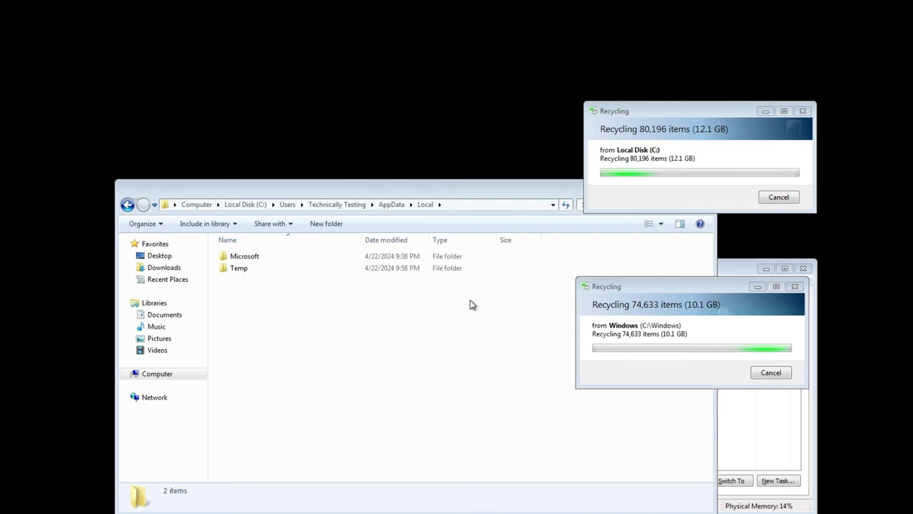
Delete all folders in the user profile's AppData\Roaming folder, skipping the in-use Microsoft folder
{"action": "left_click", "coordinate": [396, 206]}
{"action": "double_click", "coordinate": [332, 278]}
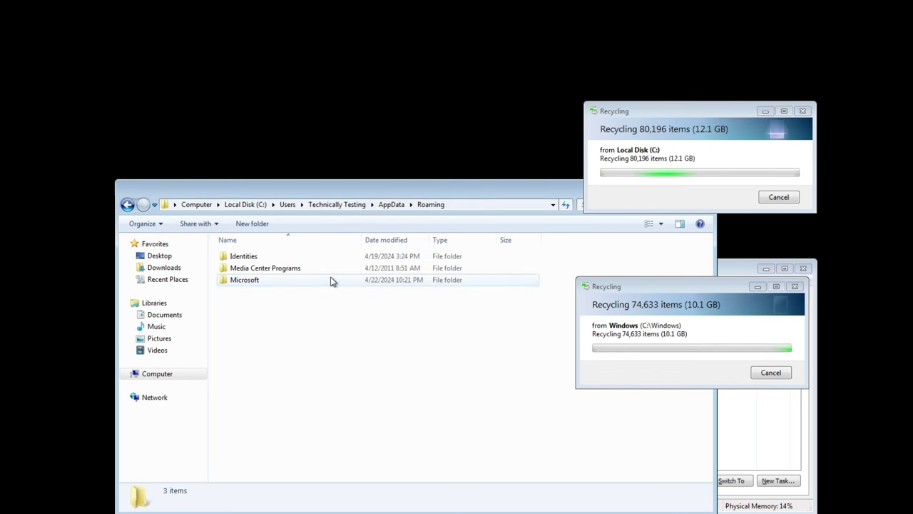
{"action": "left_click_drag", "start_coordinate": [329, 319], "coordinate": [210, 247]}
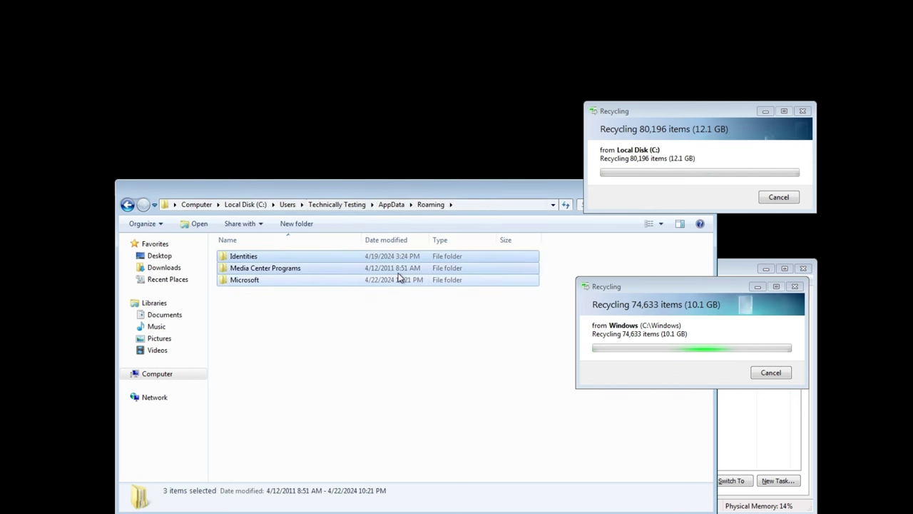
{"action": "key", "text": "Delete"}
{"action": "left_click", "coordinate": [527, 271]}
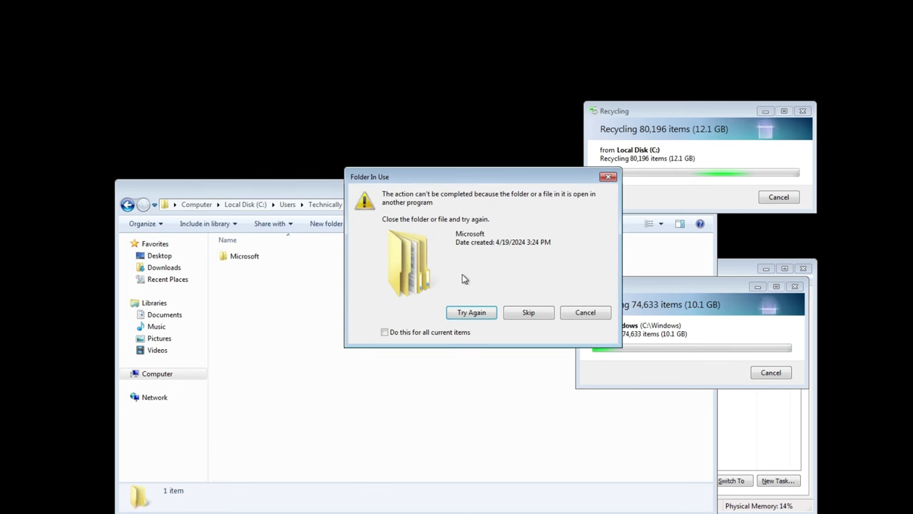
{"action": "left_click", "coordinate": [526, 313]}
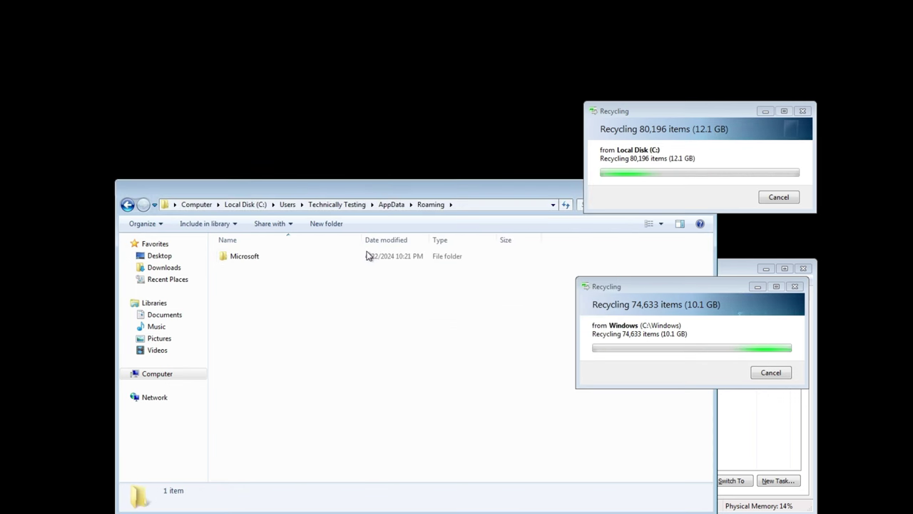
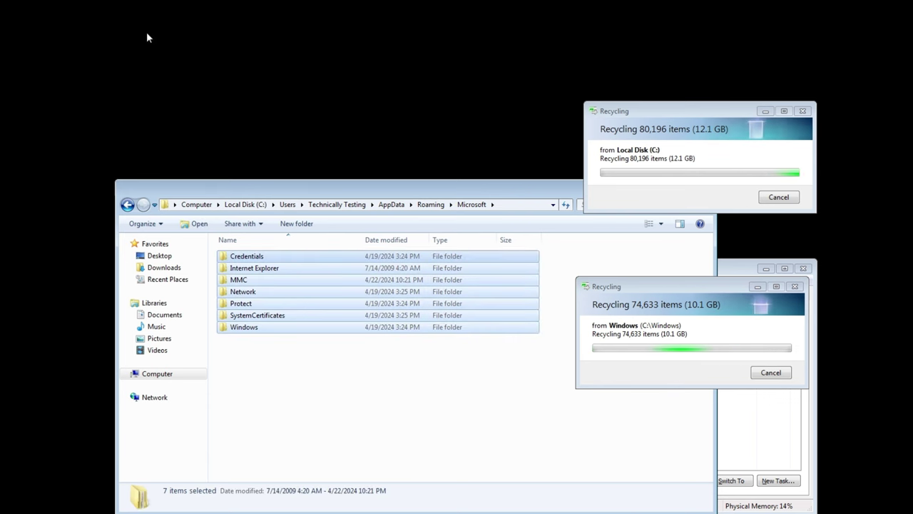
Delete all subfolders of AppData\Roaming\Microsoft, skipping the Windows folder that cannot be removed
{"action": "key", "text": "Delete"}
{"action": "left_click", "coordinate": [527, 270]}
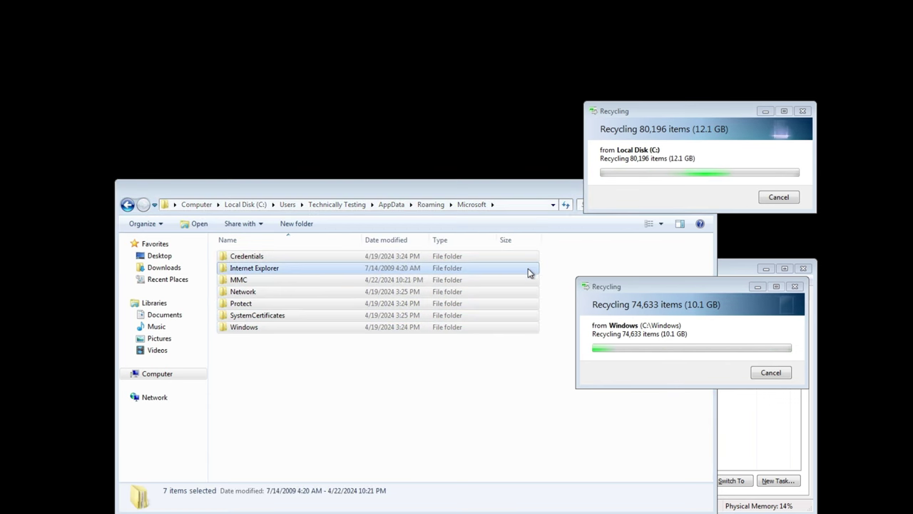
{"action": "left_click", "coordinate": [528, 312]}
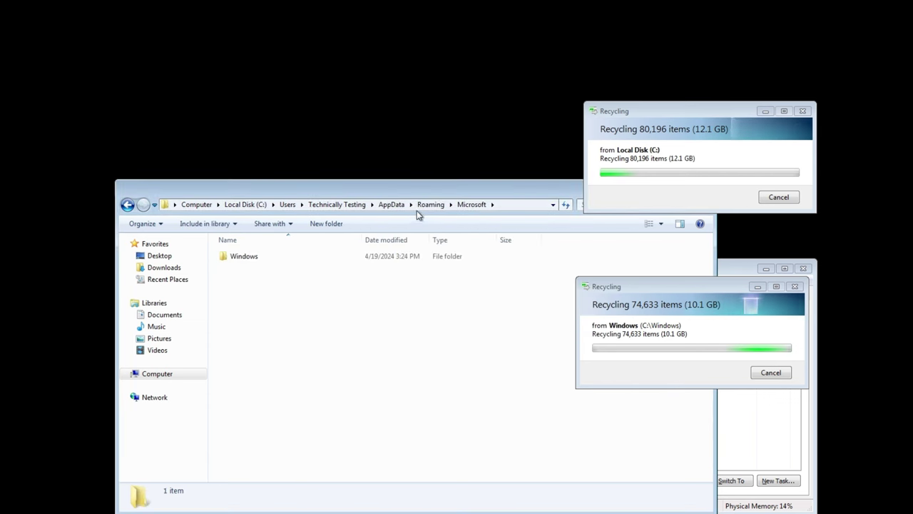
Delete the CryptnetUrlCache and Internet Explorer folders from the profile's AppData\LocalLow\Microsoft folder
{"action": "left_click", "coordinate": [387, 205]}
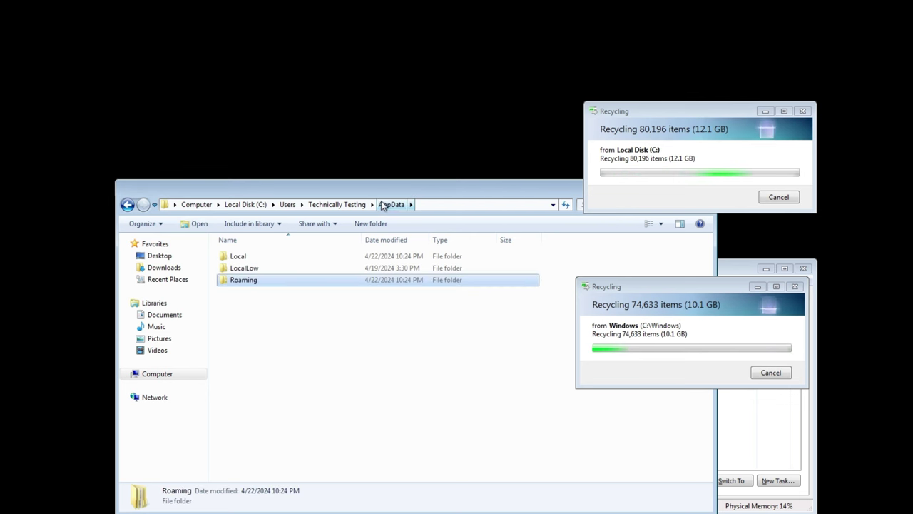
{"action": "double_click", "coordinate": [266, 272]}
{"action": "left_click_drag", "start_coordinate": [276, 316], "coordinate": [257, 275]}
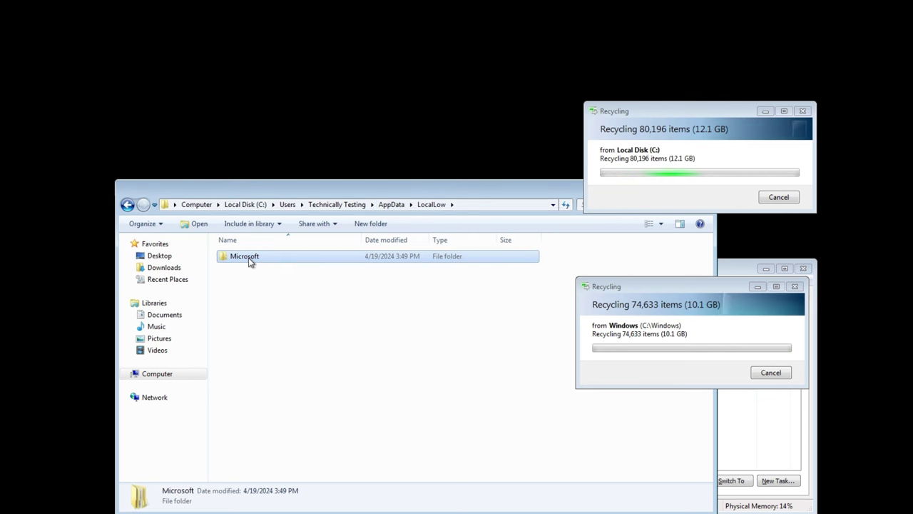
{"action": "double_click", "coordinate": [250, 261]}
{"action": "left_click_drag", "start_coordinate": [289, 316], "coordinate": [184, 193]}
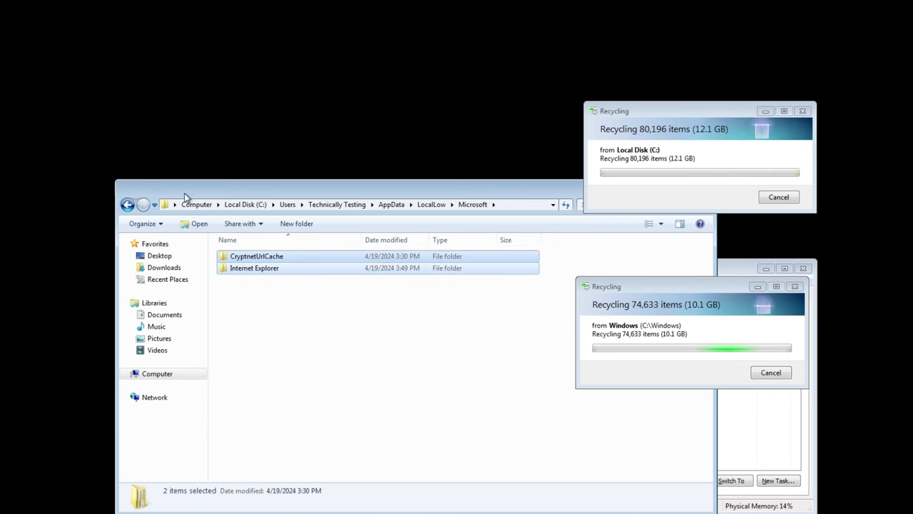
{"action": "right_click", "coordinate": [310, 262]}
{"action": "left_click", "coordinate": [336, 371]}
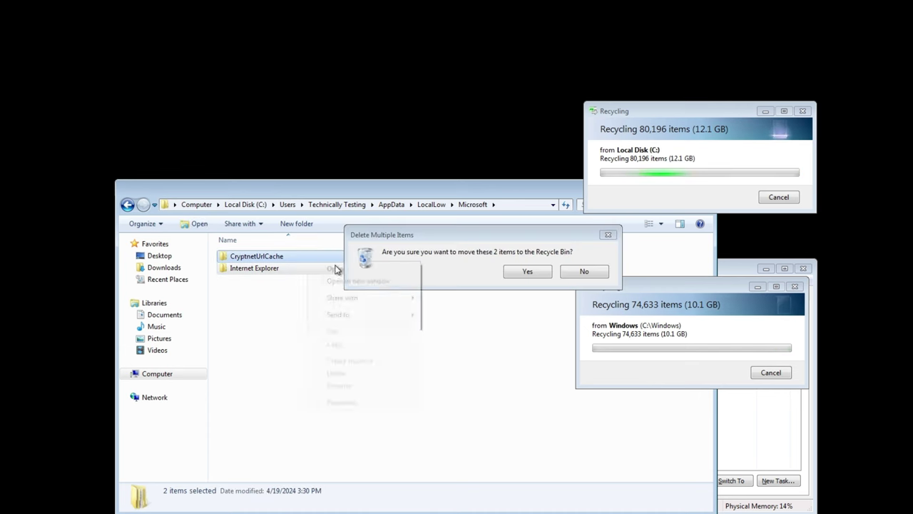
{"action": "left_click", "coordinate": [528, 271]}
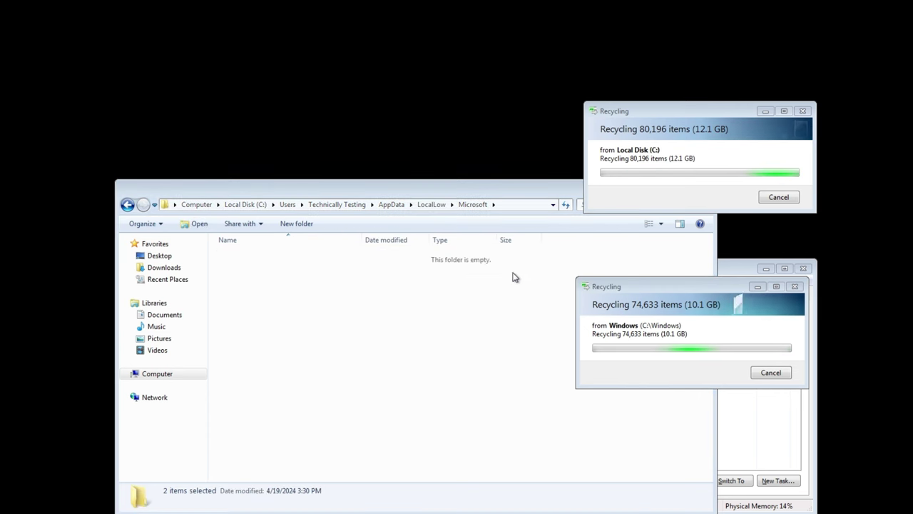
Examine what is left in C:\Windows, including explorer.exe and the contents of the system subfolder
{"action": "left_click", "coordinate": [421, 205]}
{"action": "left_click", "coordinate": [391, 204]}
{"action": "left_click", "coordinate": [337, 204]}
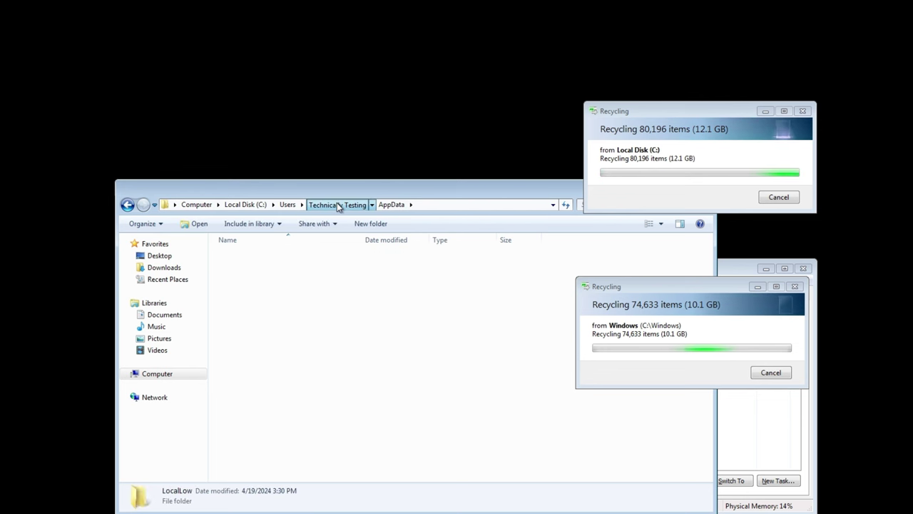
{"action": "left_click", "coordinate": [242, 204]}
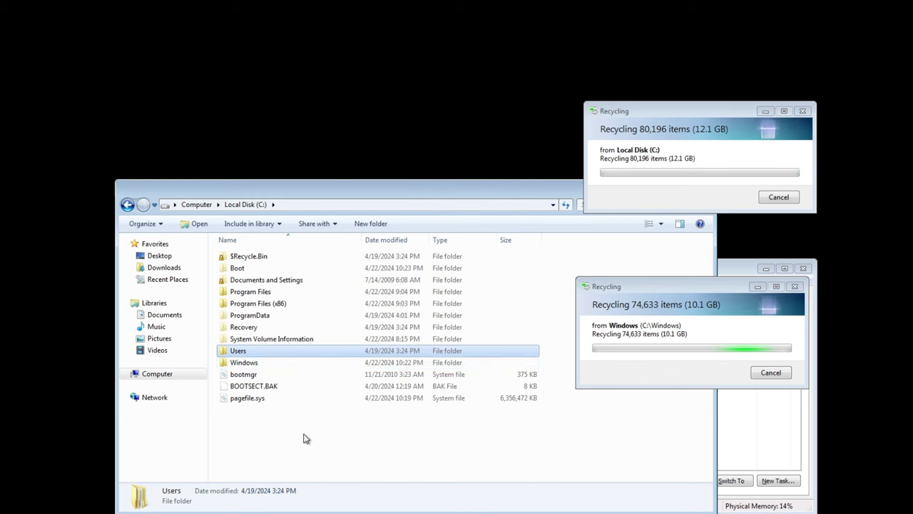
{"action": "double_click", "coordinate": [251, 362]}
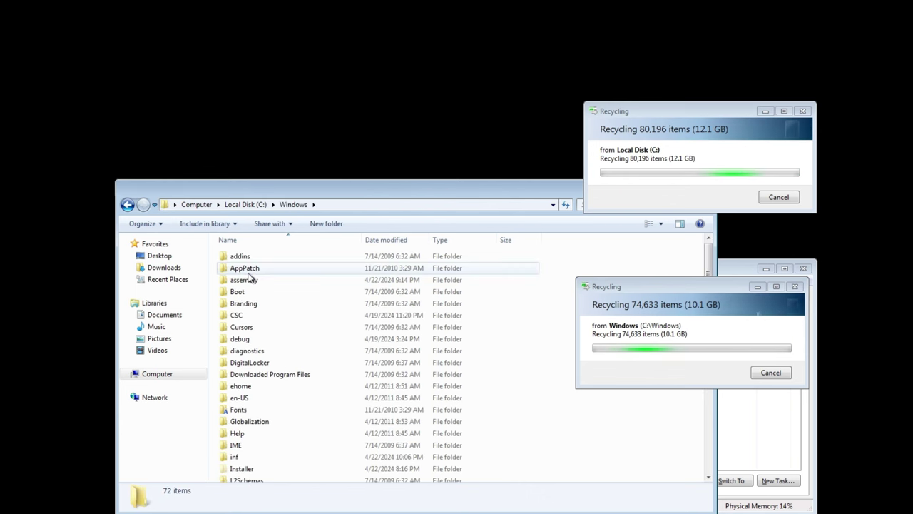
{"action": "scroll", "coordinate": [251, 289], "scroll_direction": "down", "scroll_amount": 9}
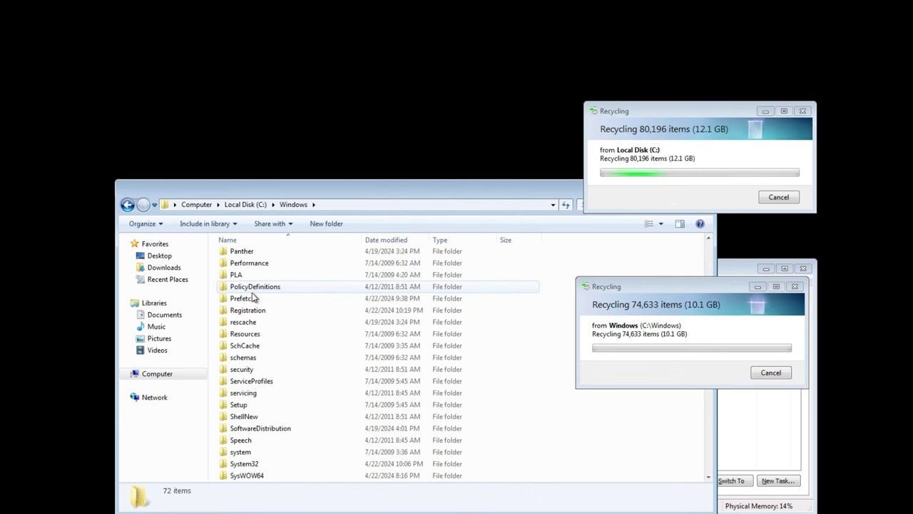
{"action": "scroll", "coordinate": [251, 298], "scroll_direction": "down", "scroll_amount": 6}
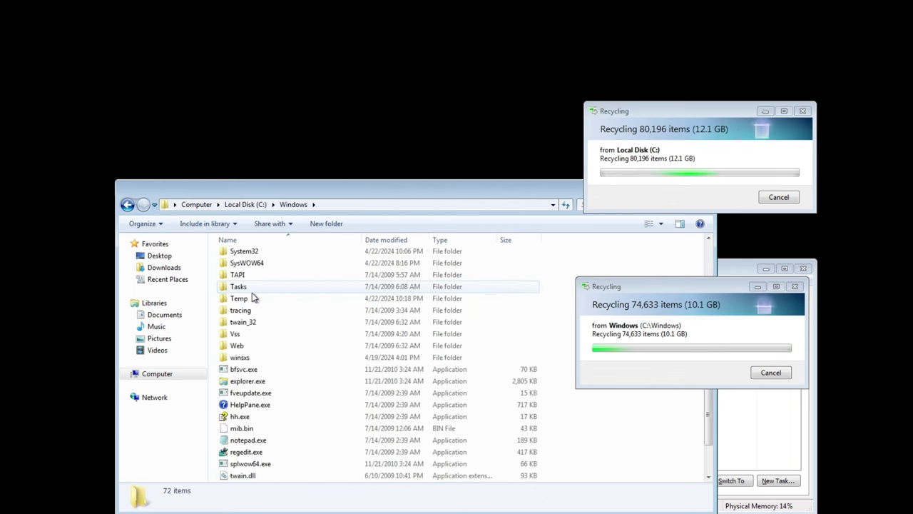
{"action": "left_click", "coordinate": [253, 380]}
{"action": "scroll", "coordinate": [253, 381], "scroll_direction": "down", "scroll_amount": 3}
{"action": "scroll", "coordinate": [253, 380], "scroll_direction": "up", "scroll_amount": 5}
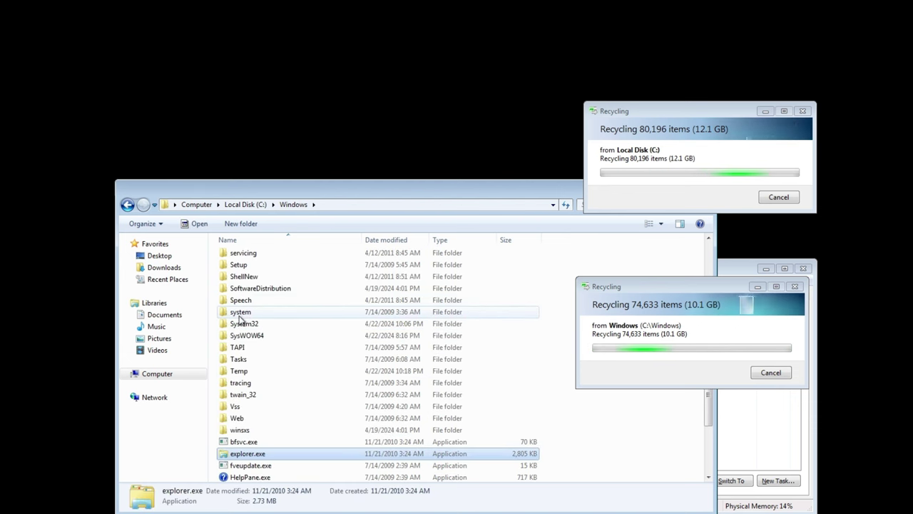
{"action": "double_click", "coordinate": [240, 312]}
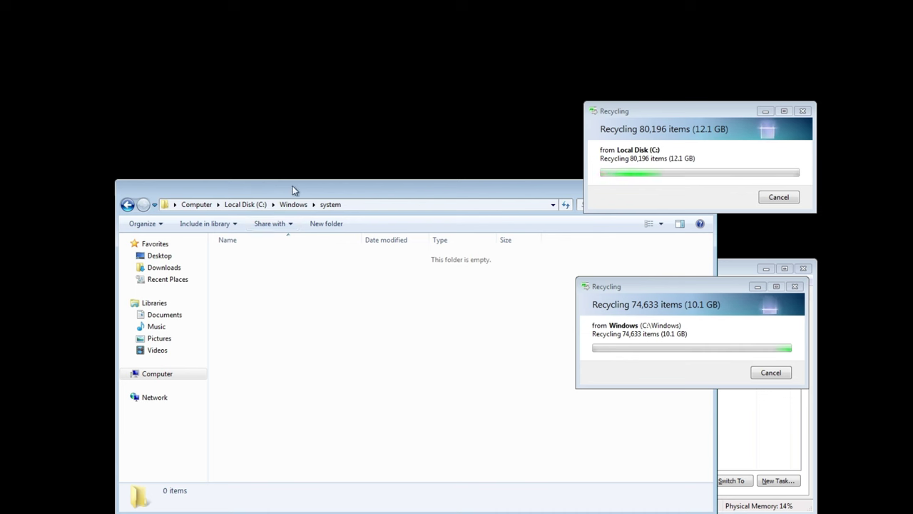
{"action": "left_click", "coordinate": [299, 204]}
Start deleting the entire contents of C:\Windows\System32 with administrator permission and move its progress window aside
{"action": "scroll", "coordinate": [255, 477], "scroll_direction": "down", "scroll_amount": 1}
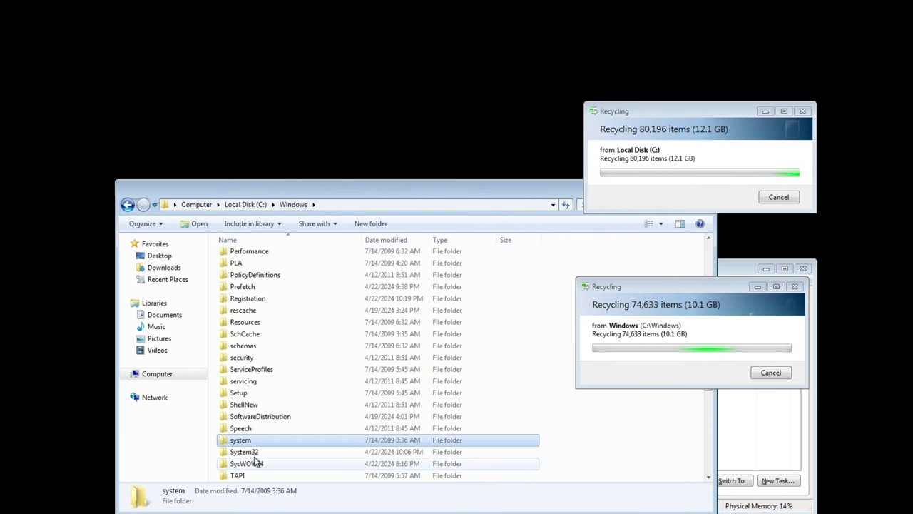
{"action": "left_click", "coordinate": [256, 453]}
{"action": "double_click", "coordinate": [259, 455]}
{"action": "left_click", "coordinate": [276, 380]}
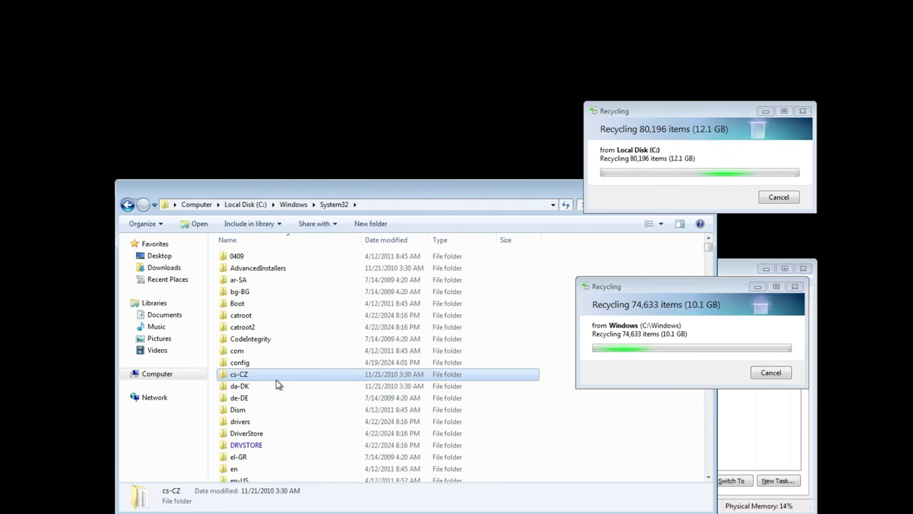
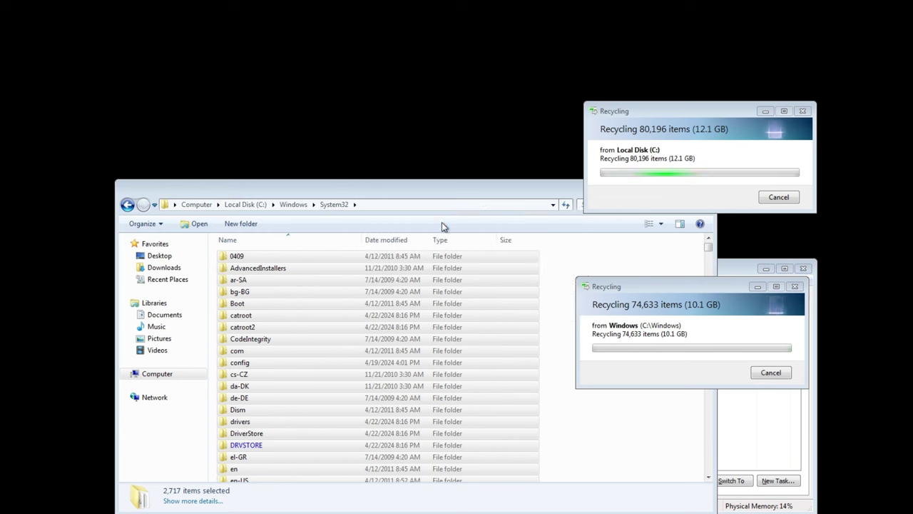
{"action": "left_click", "coordinate": [470, 300]}
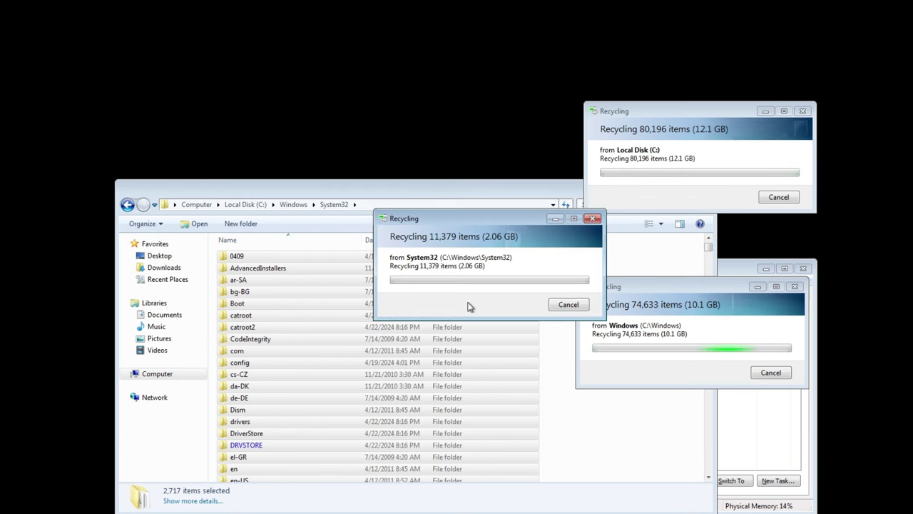
{"action": "left_click_drag", "start_coordinate": [473, 226], "coordinate": [575, 225]}
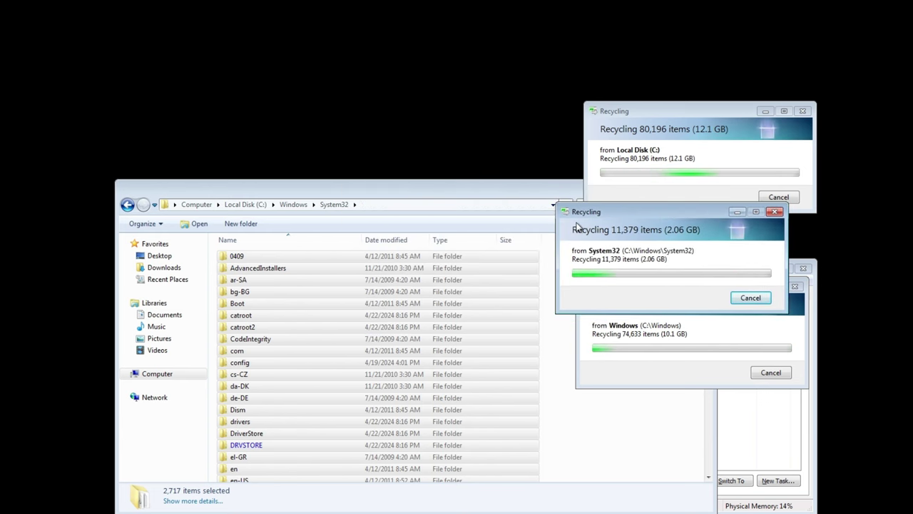
Try to delete the DVD, EFI, Fonts and PCAT folders in C:\Windows\Boot with administrator permission, skipping the protected ones
{"action": "left_click", "coordinate": [292, 204]}
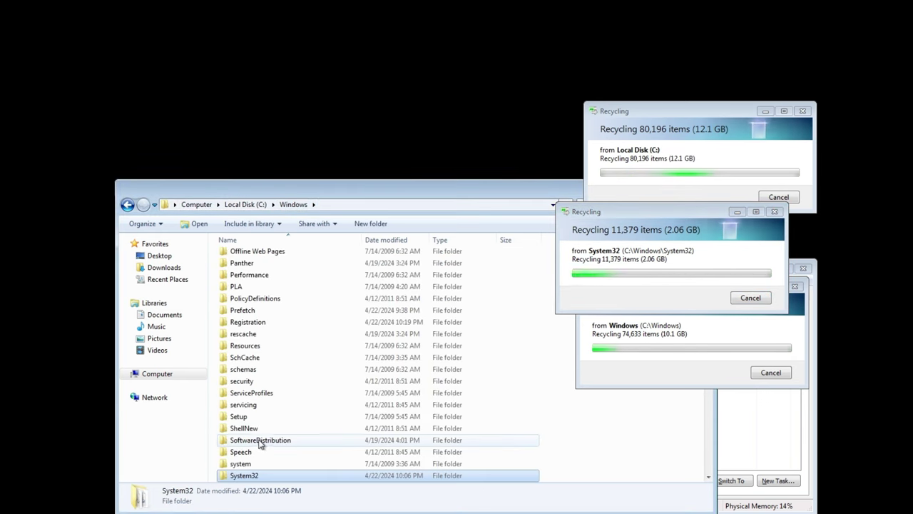
{"action": "scroll", "coordinate": [271, 428], "scroll_direction": "up", "scroll_amount": 6}
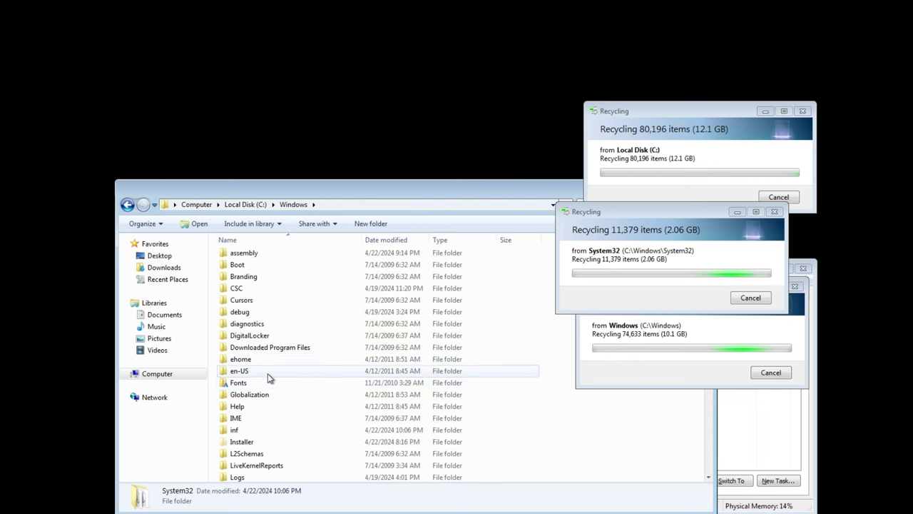
{"action": "double_click", "coordinate": [237, 264]}
{"action": "left_click", "coordinate": [236, 257]}
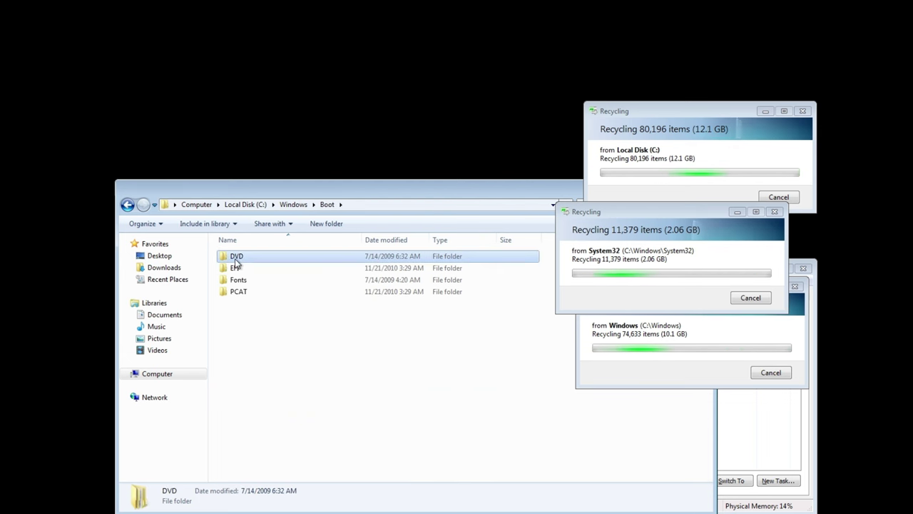
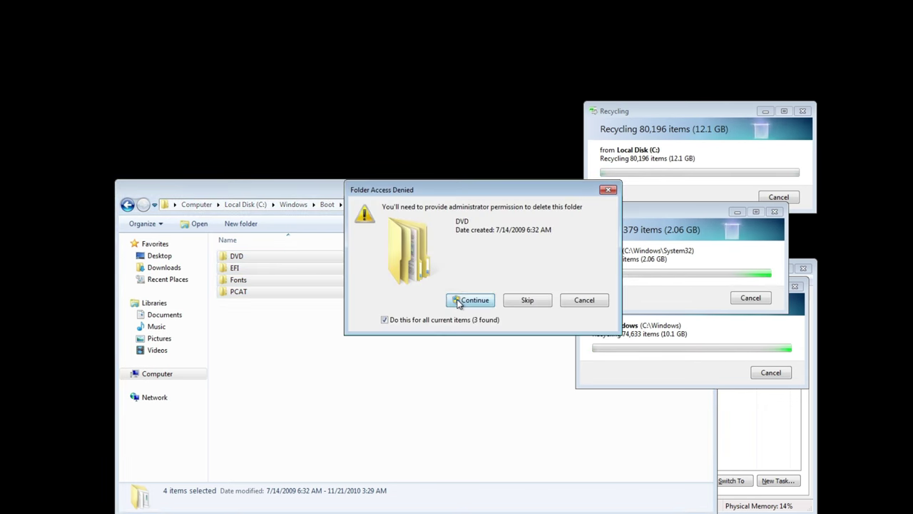
{"action": "left_click", "coordinate": [459, 300]}
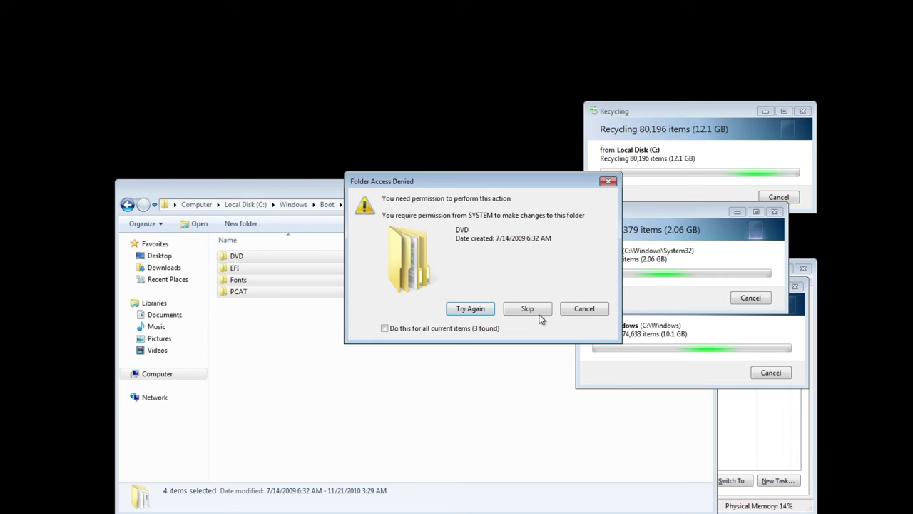
{"action": "left_click", "coordinate": [540, 313]}
{"action": "left_click", "coordinate": [540, 313]}
{"action": "left_click", "coordinate": [539, 312]}
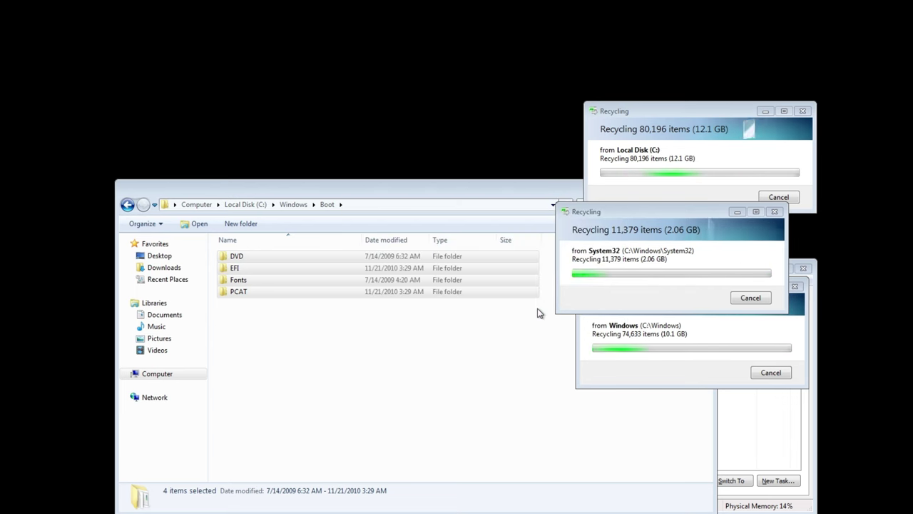
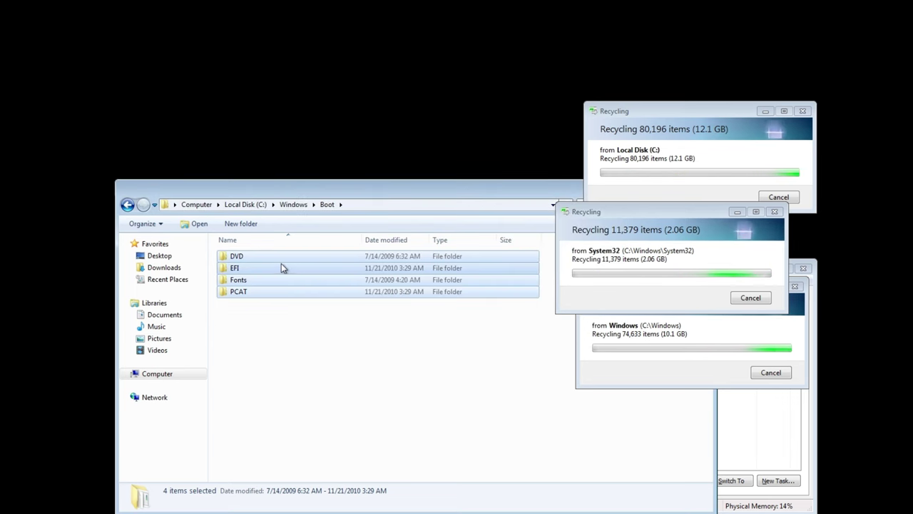
Try to delete all language folders and files in C:\Windows\Boot\EFI, skipping the ones that require administrator permission
{"action": "double_click", "coordinate": [280, 269]}
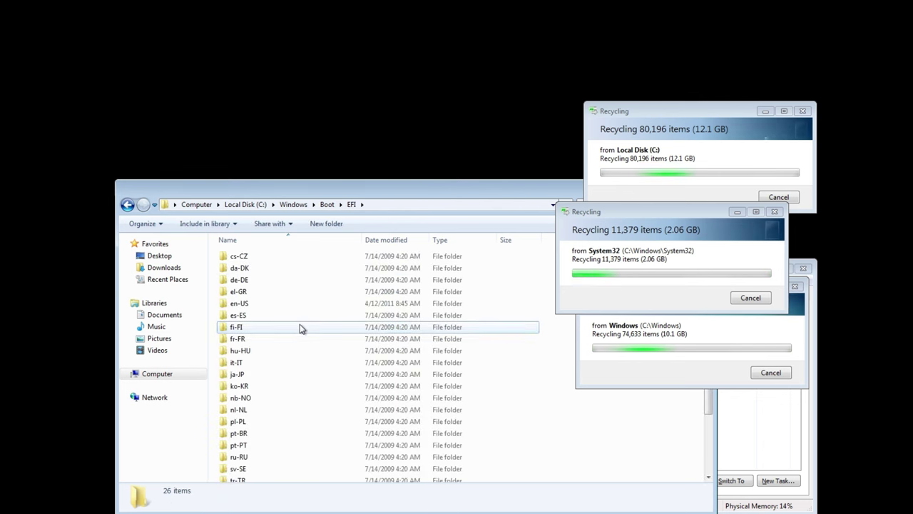
{"action": "left_click", "coordinate": [299, 325]}
{"action": "key", "text": "ctrl+a"}
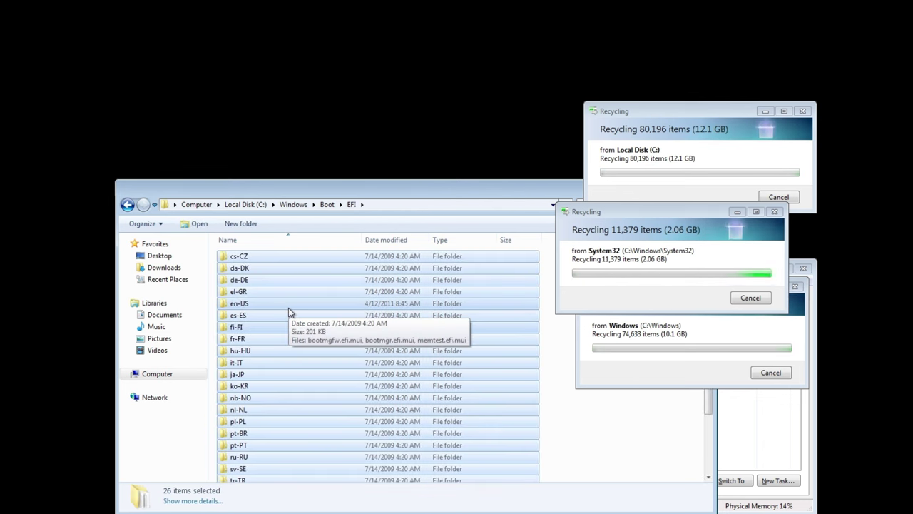
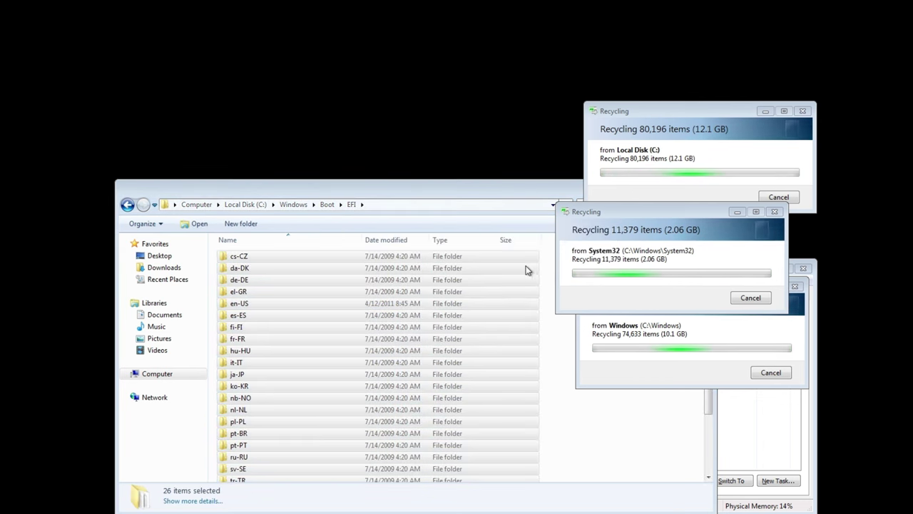
{"action": "key", "text": "Delete"}
{"action": "left_click", "coordinate": [455, 301]}
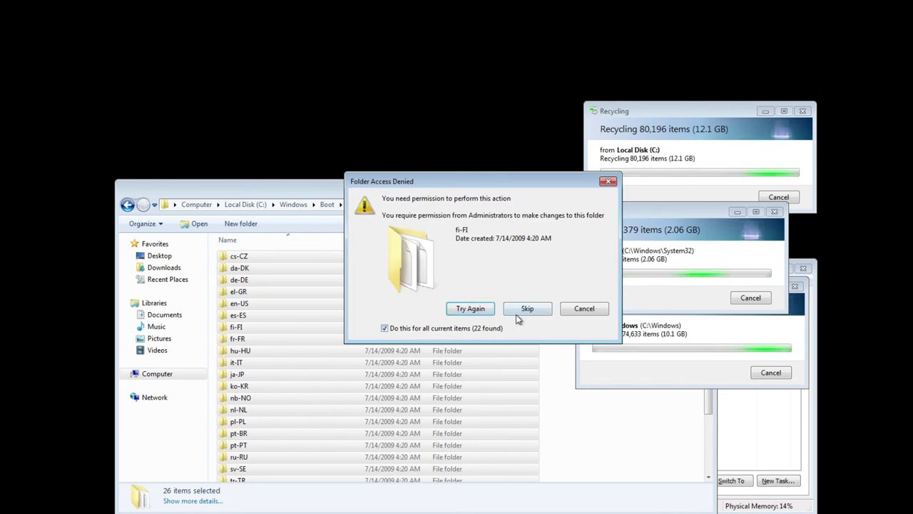
{"action": "left_click", "coordinate": [521, 311]}
Return to C:\Windows\Boot and check the DVD and PCAT folders
{"action": "left_click", "coordinate": [327, 205]}
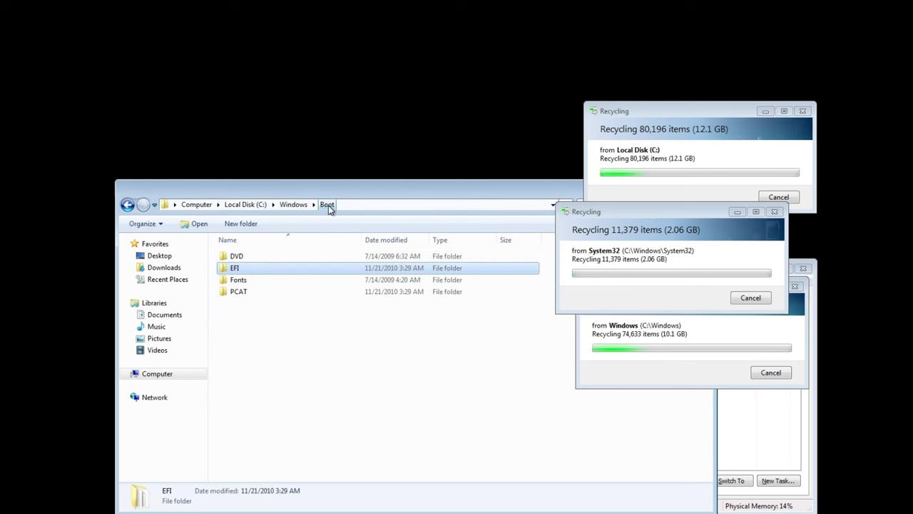
{"action": "left_click", "coordinate": [236, 256]}
{"action": "double_click", "coordinate": [240, 292]}
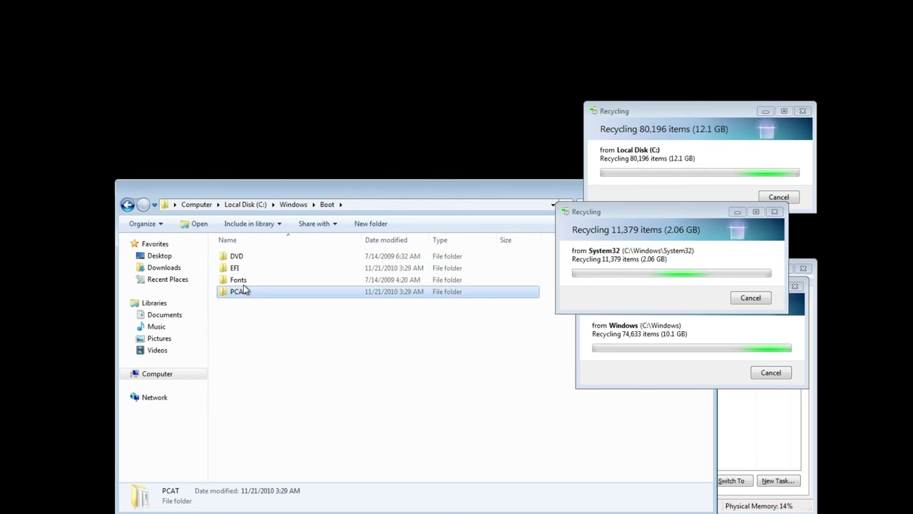
Start deleting all fonts in C:\Windows\Fonts, approving permanent removal of the AIT system folder and suppressing further protected-font warnings
{"action": "left_click", "coordinate": [293, 205]}
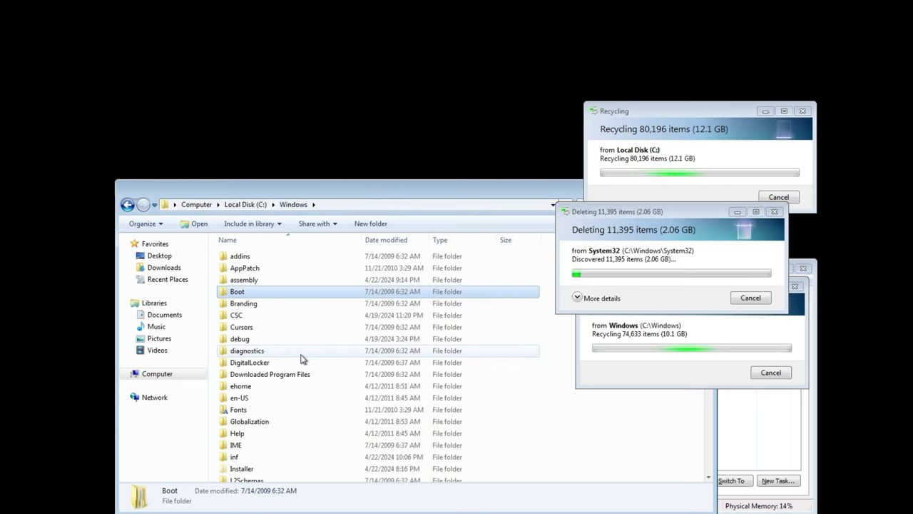
{"action": "scroll", "coordinate": [304, 376], "scroll_direction": "down", "scroll_amount": 1}
{"action": "double_click", "coordinate": [263, 380]}
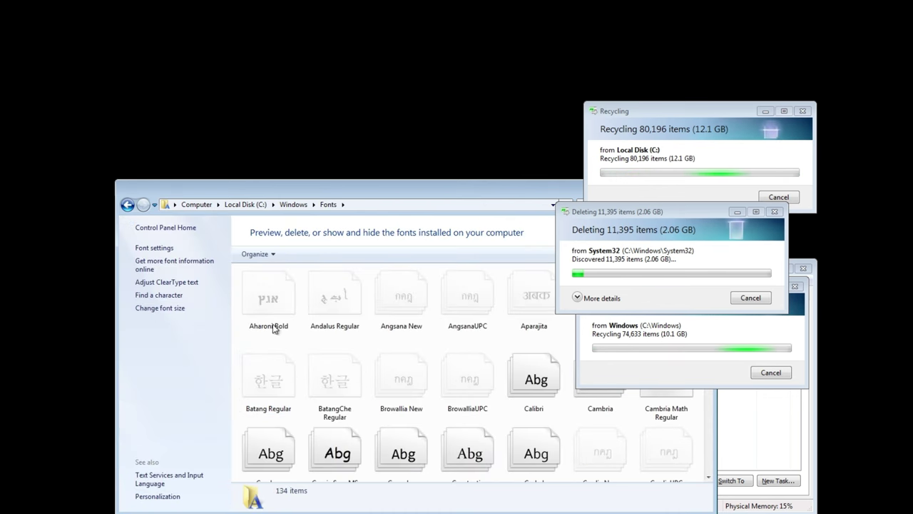
{"action": "left_click", "coordinate": [273, 325]}
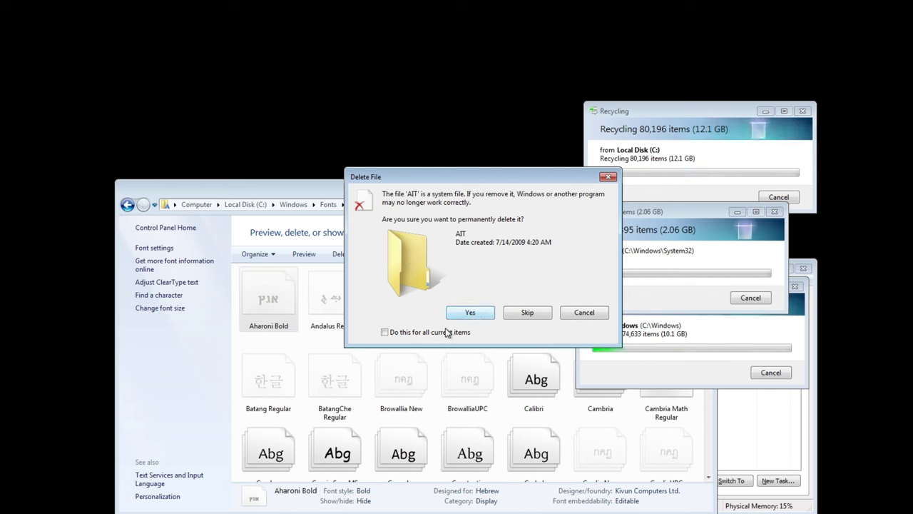
{"action": "left_click", "coordinate": [463, 315]}
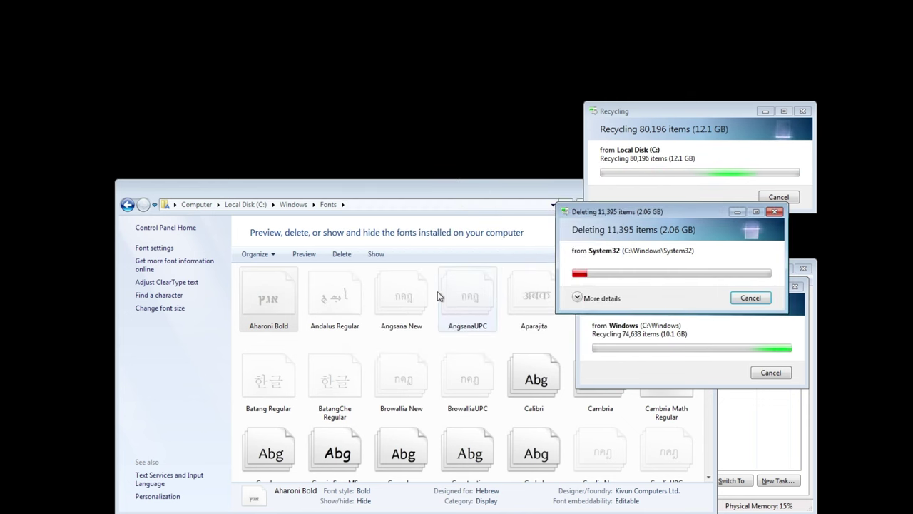
{"action": "key", "text": "ctrl+a"}
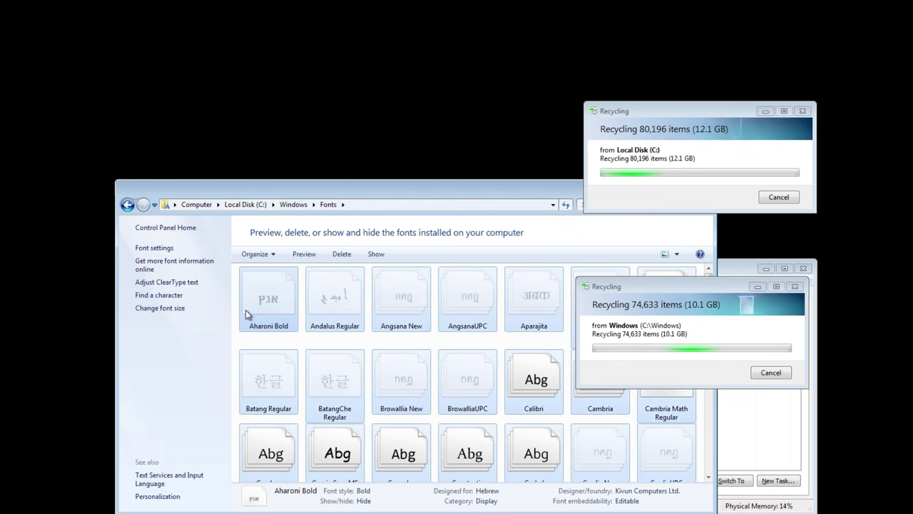
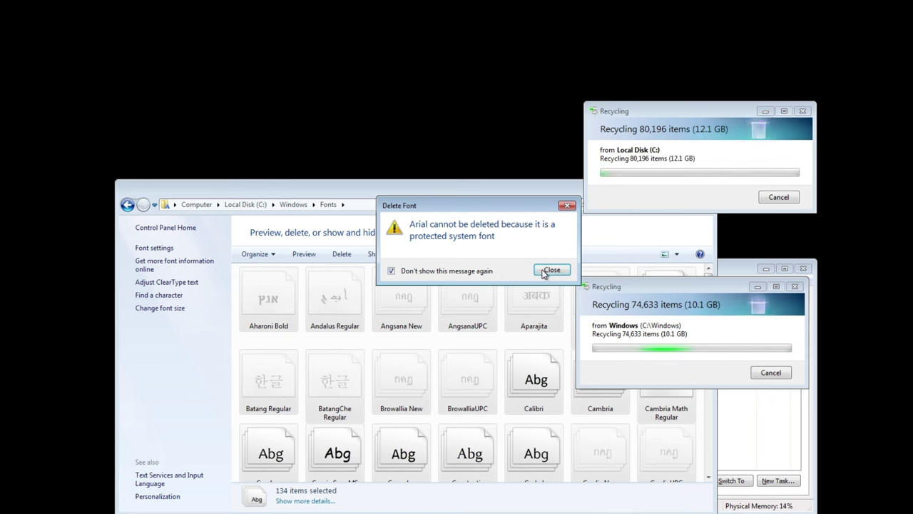
{"action": "left_click", "coordinate": [546, 270]}
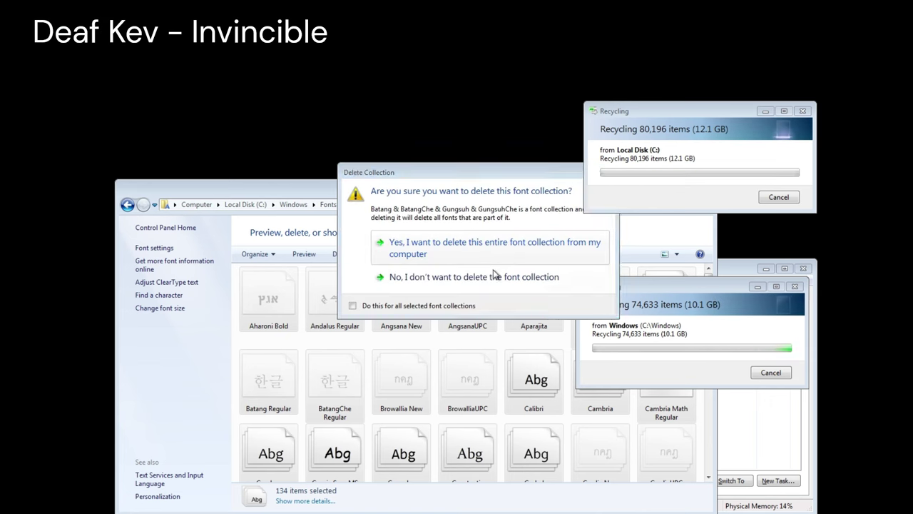
Skip the protected Windows folder in the running deletion and agree to delete the entire Batang font collection
{"action": "left_click_drag", "start_coordinate": [470, 184], "coordinate": [629, 217]}
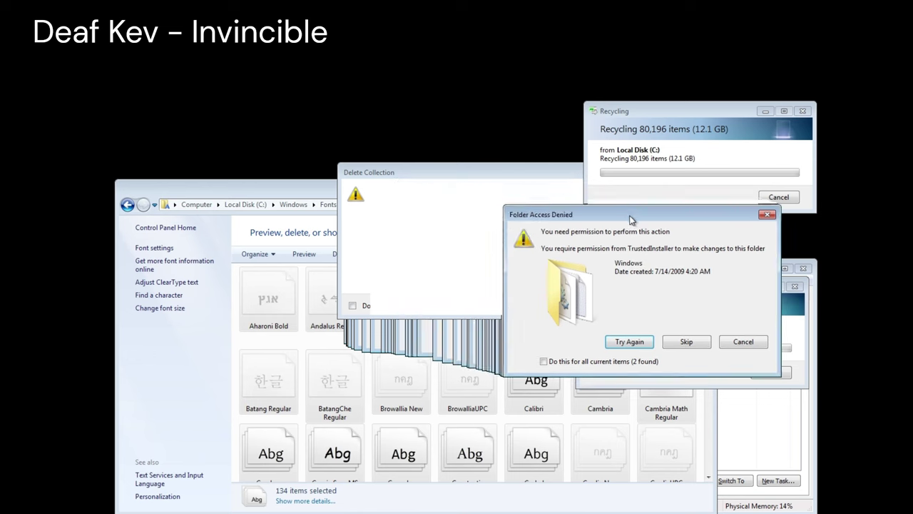
{"action": "left_click", "coordinate": [678, 344]}
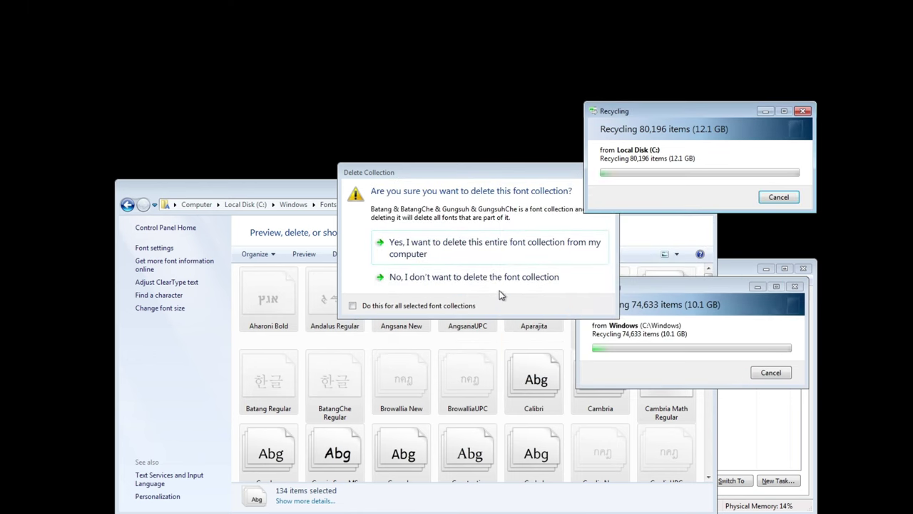
{"action": "left_click", "coordinate": [353, 305]}
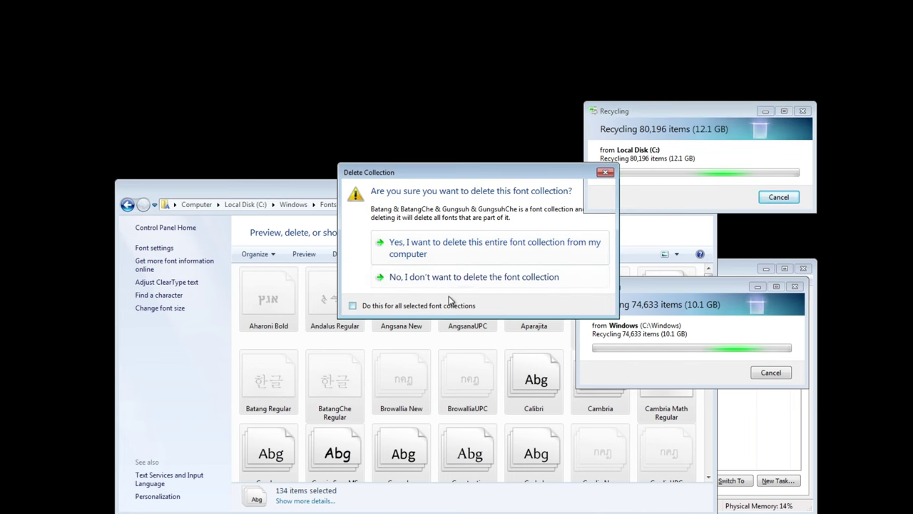
{"action": "left_click", "coordinate": [462, 250]}
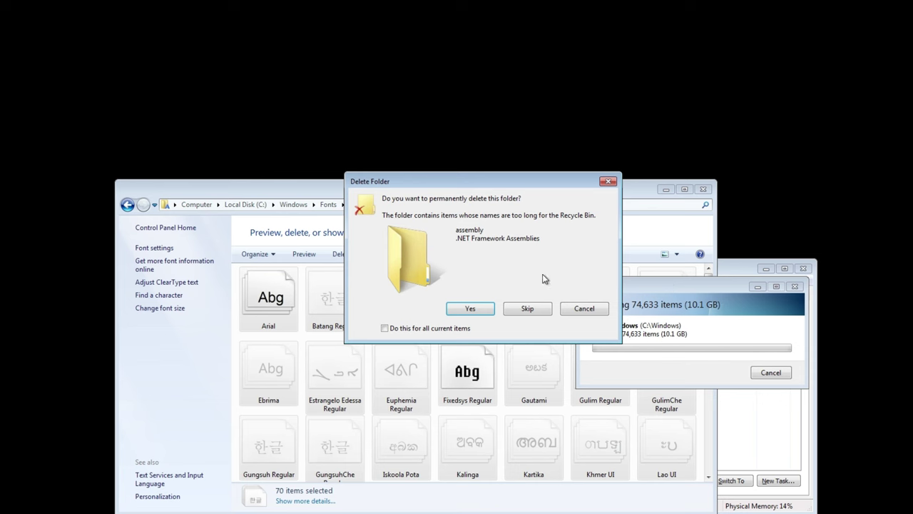
Approve permanent deletion of the assembly folder and Desktop.ini, and move the windows aside to uncover Task Manager
{"action": "left_click", "coordinate": [470, 308]}
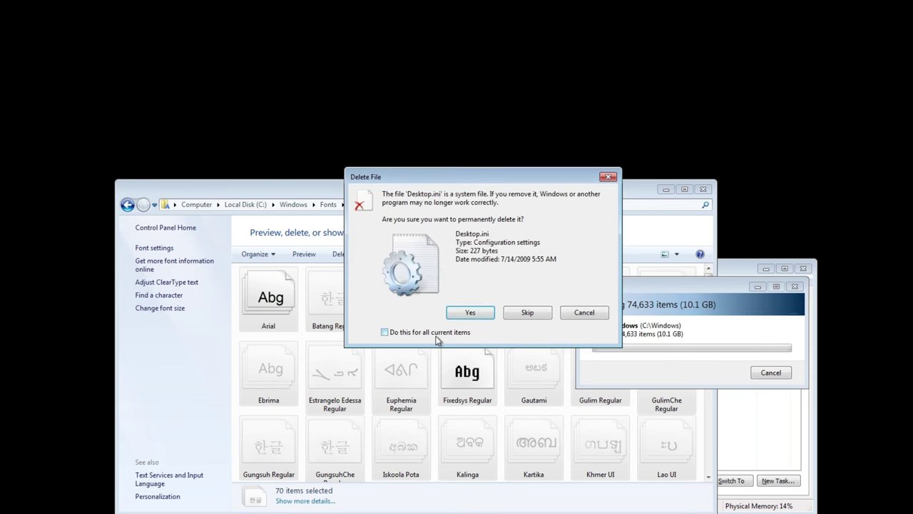
{"action": "left_click", "coordinate": [470, 314]}
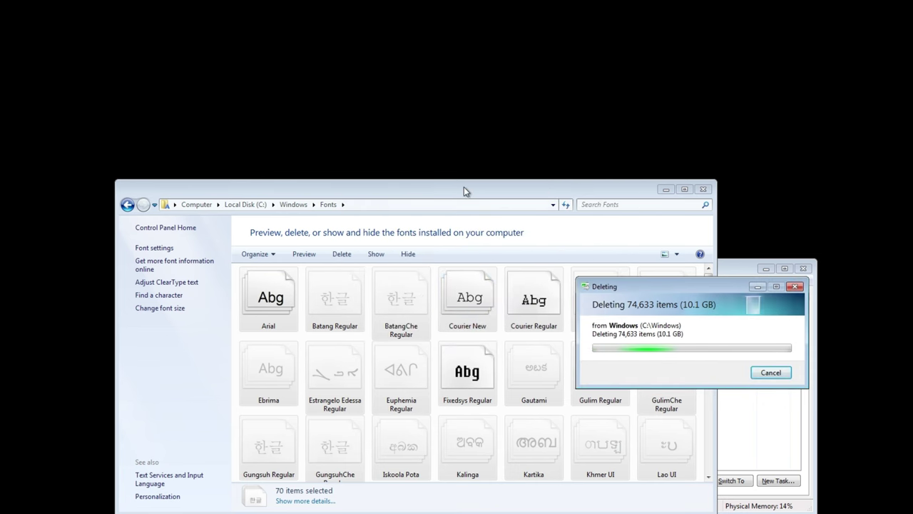
{"action": "left_click_drag", "start_coordinate": [464, 187], "coordinate": [555, 265]}
{"action": "left_click_drag", "start_coordinate": [656, 263], "coordinate": [356, 201]}
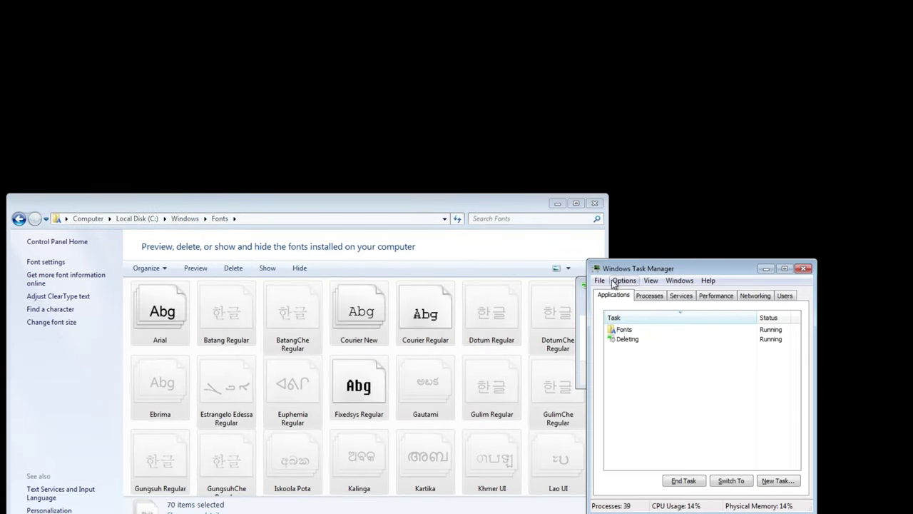
Try to launch Windows Explorer from Task Manager by running EXPLORER and explorer.exe as new tasks
{"action": "left_click", "coordinate": [600, 281]}
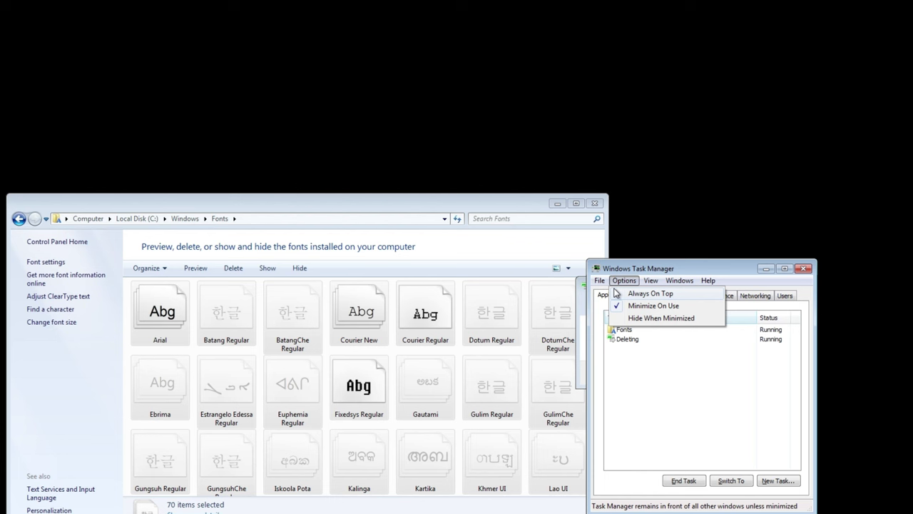
{"action": "left_click", "coordinate": [615, 294]}
{"action": "type", "text": "EXP"}
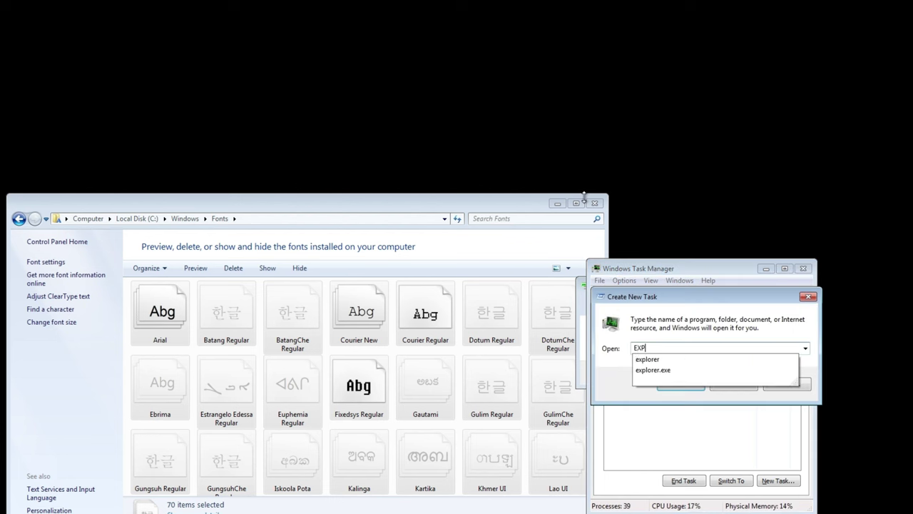
{"action": "type", "text": "LORER"}
{"action": "key", "text": "Return"}
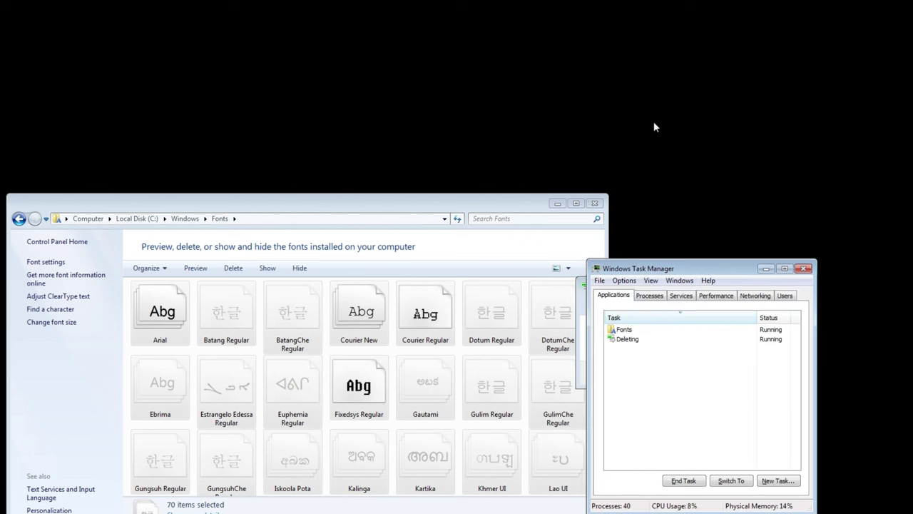
{"action": "left_click", "coordinate": [600, 281]}
{"action": "left_click", "coordinate": [615, 294]}
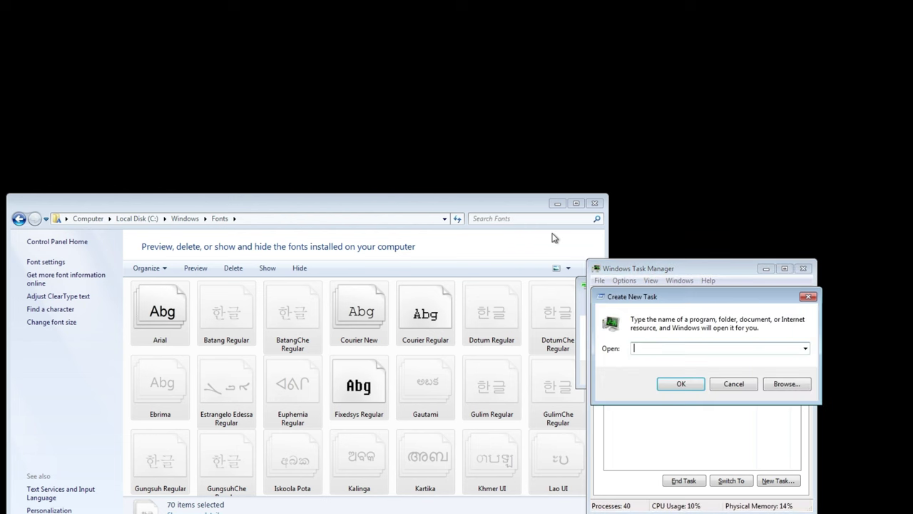
{"action": "type", "text": "explorer.ex"}
{"action": "key", "text": "Return"}
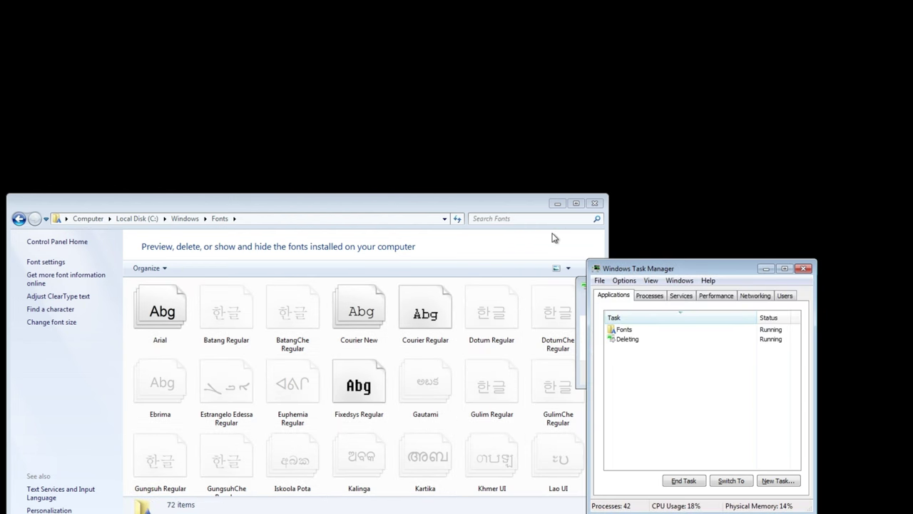
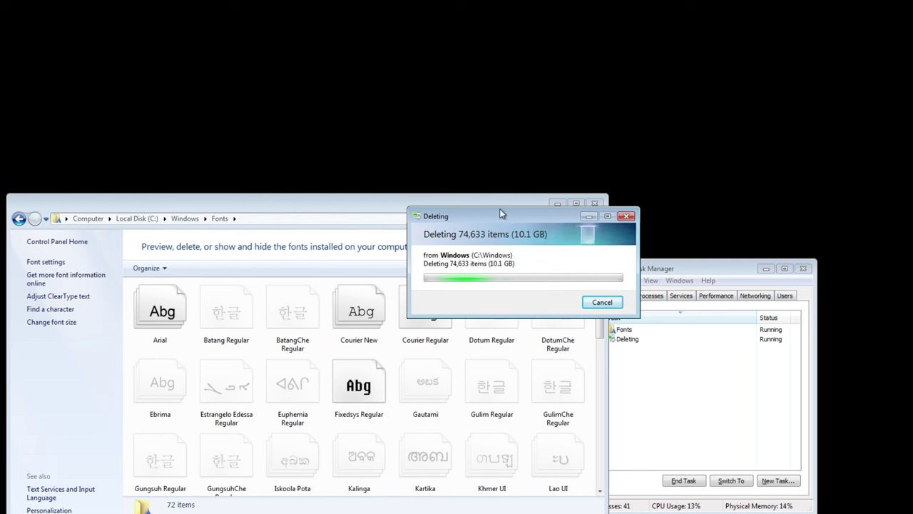
Move the deletion progress window aside and look through Task Manager's performance and services information
{"action": "left_click_drag", "start_coordinate": [499, 208], "coordinate": [530, 175]}
{"action": "left_click", "coordinate": [663, 411]}
{"action": "left_click", "coordinate": [600, 280]}
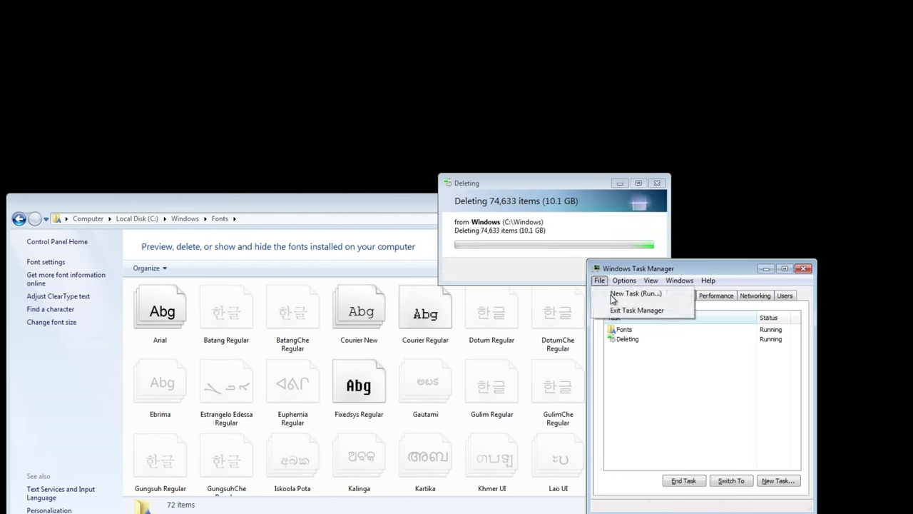
{"action": "left_click", "coordinate": [679, 375]}
{"action": "left_click", "coordinate": [716, 295]}
{"action": "left_click", "coordinate": [680, 294]}
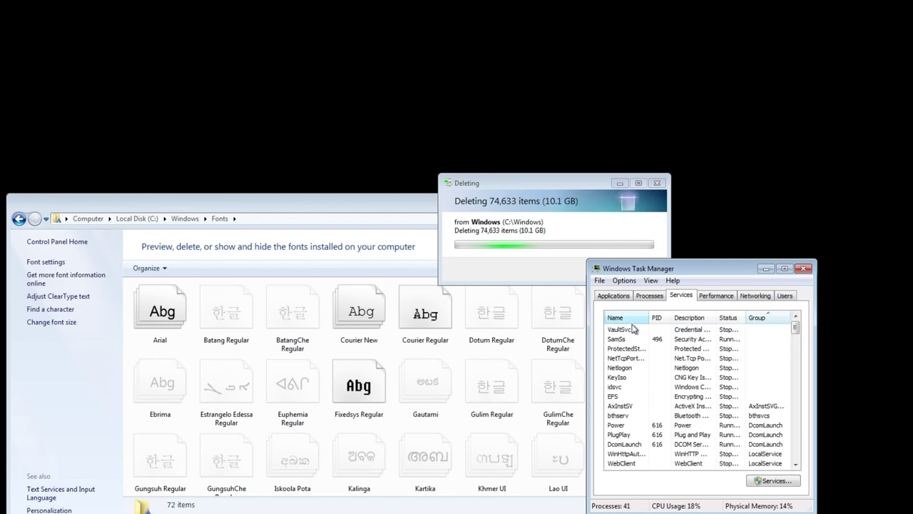
{"action": "left_click", "coordinate": [600, 280]}
{"action": "left_click", "coordinate": [624, 280]}
{"action": "left_click", "coordinate": [624, 280]}
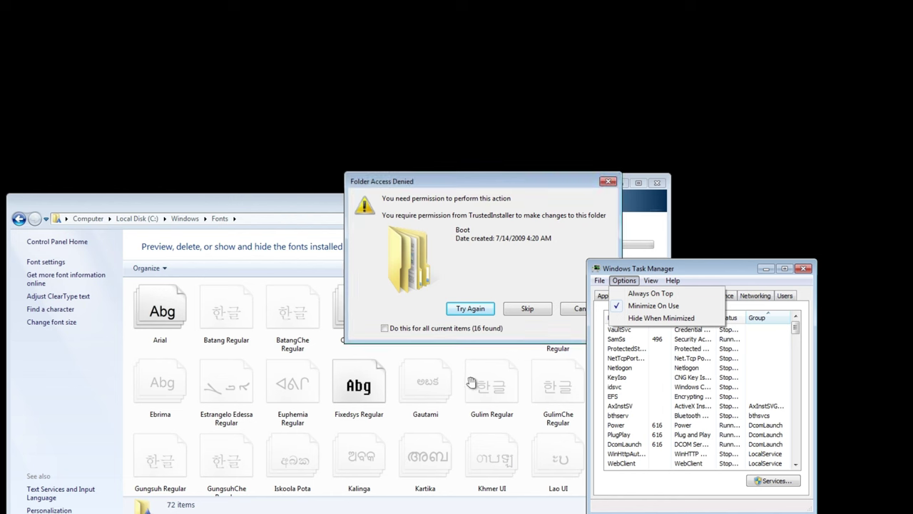
Try to run msconfig as a new task from Task Manager
{"action": "left_click", "coordinate": [599, 280]}
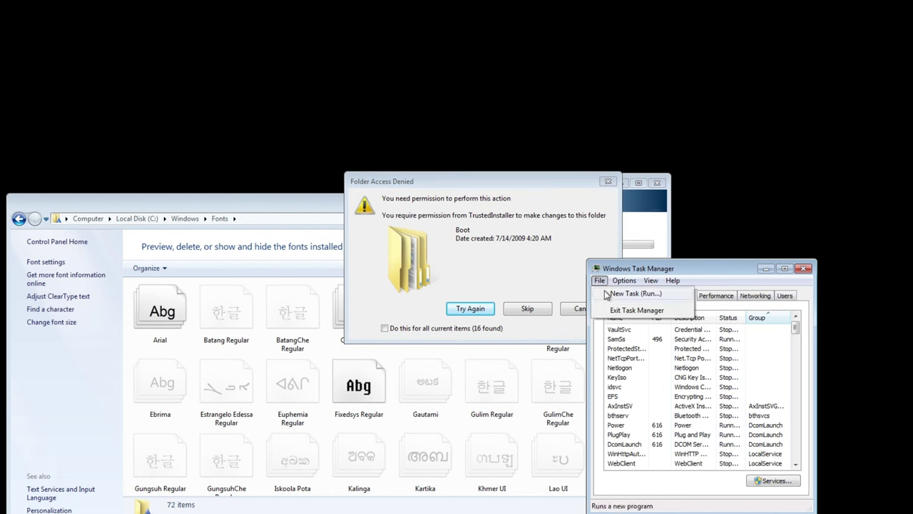
{"action": "left_click", "coordinate": [628, 293]}
{"action": "type", "text": "mscon"}
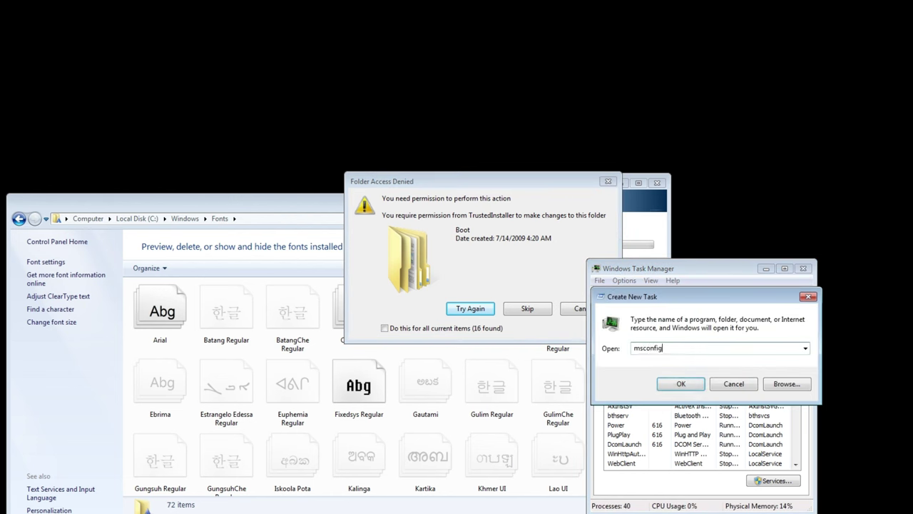
{"action": "type", "text": "fig"}
{"action": "key", "text": "Return"}
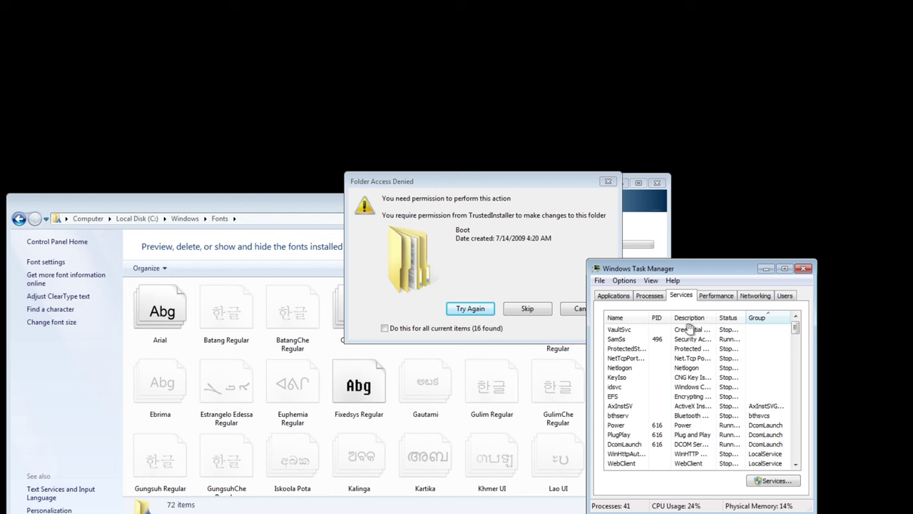
Retry deleting the protected Boot folder, and skip it and the in-use CSC folder so the Windows deletion continues
{"action": "left_click", "coordinate": [460, 304]}
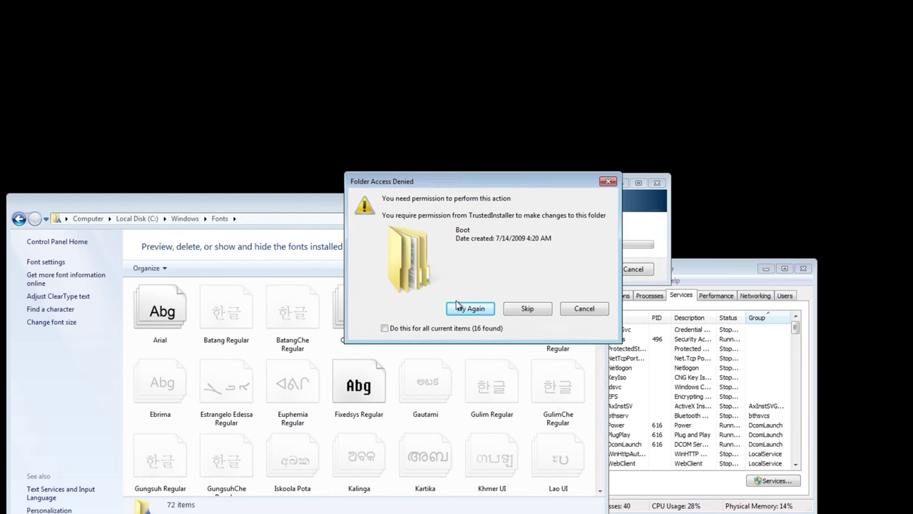
{"action": "left_click", "coordinate": [529, 310]}
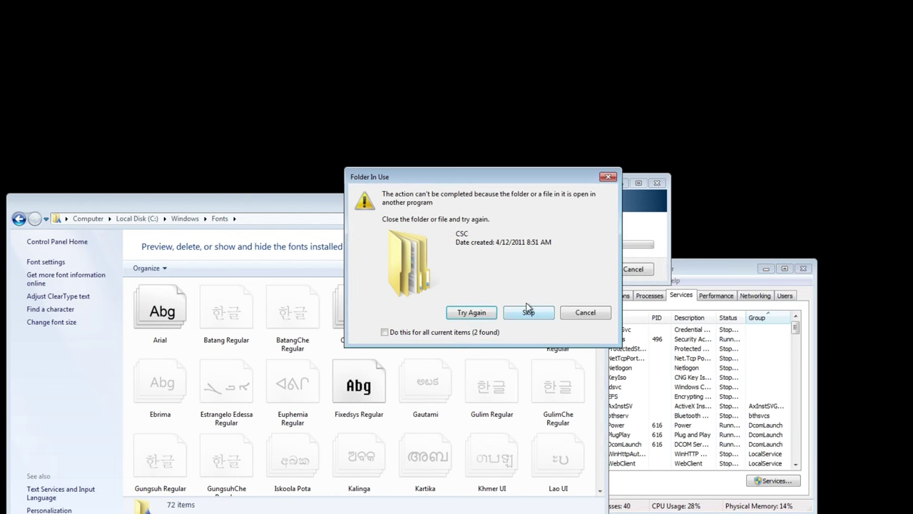
{"action": "left_click", "coordinate": [527, 314]}
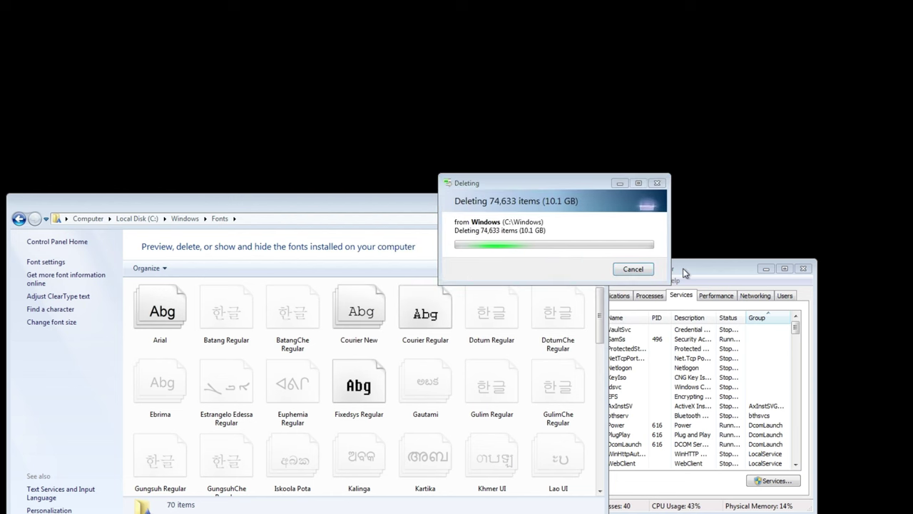
Rearrange the deletion progress window and the Fonts folder window around Task Manager
{"action": "left_click_drag", "start_coordinate": [527, 179], "coordinate": [682, 75]}
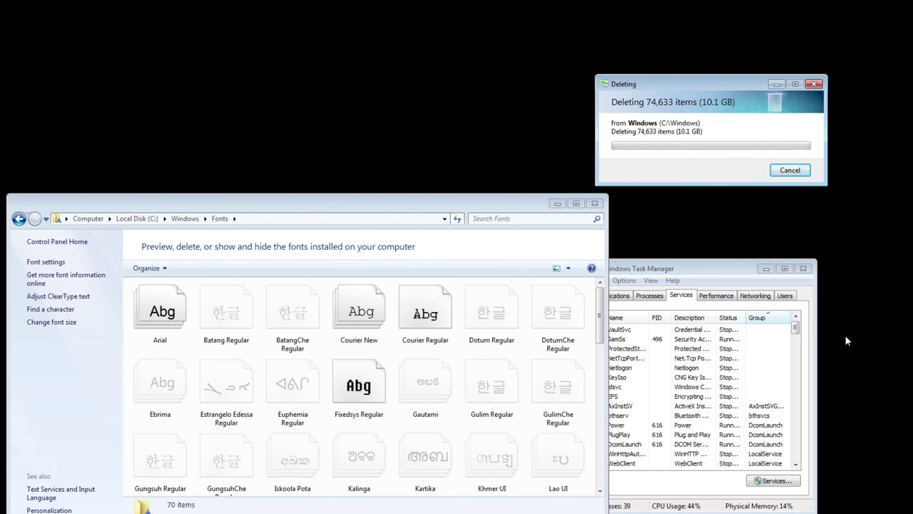
{"action": "left_click", "coordinate": [655, 276]}
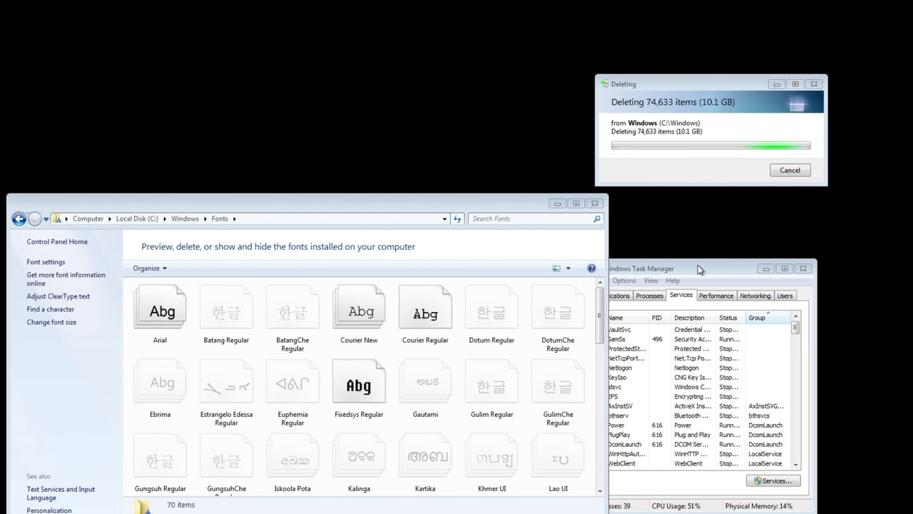
{"action": "left_click_drag", "start_coordinate": [500, 202], "coordinate": [319, 158]}
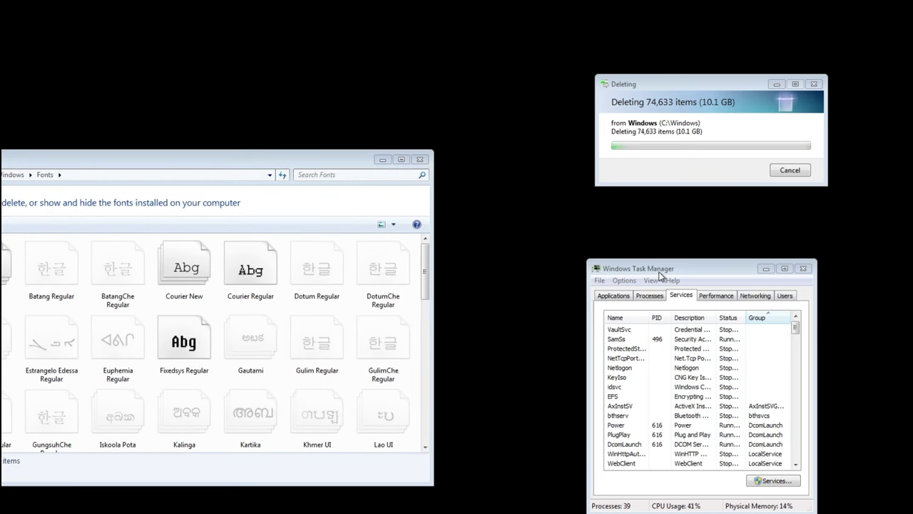
{"action": "left_click_drag", "start_coordinate": [671, 85], "coordinate": [440, 97]}
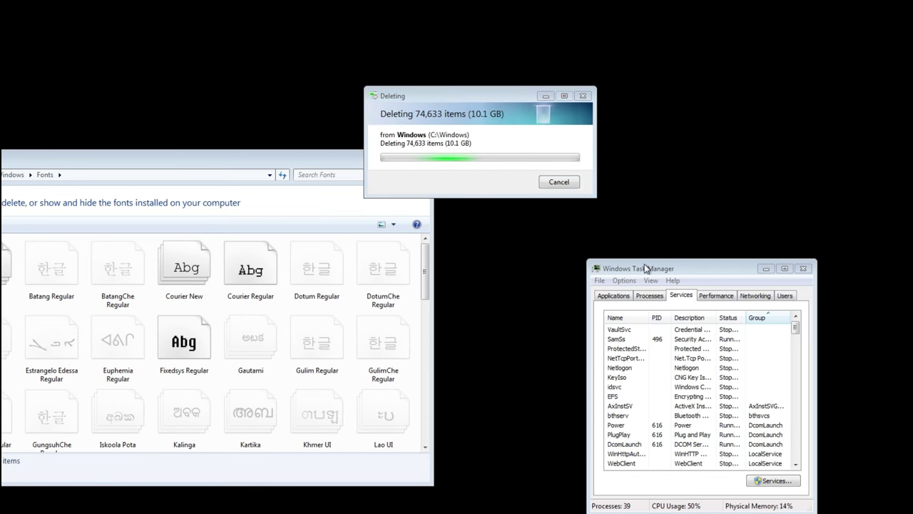
{"action": "left_click_drag", "start_coordinate": [327, 160], "coordinate": [521, 130]}
Go from the Fonts folder to Computer, dismiss the unavailable location error, and open the Windows folder on Local Disk (C:)
{"action": "left_click", "coordinate": [99, 144]}
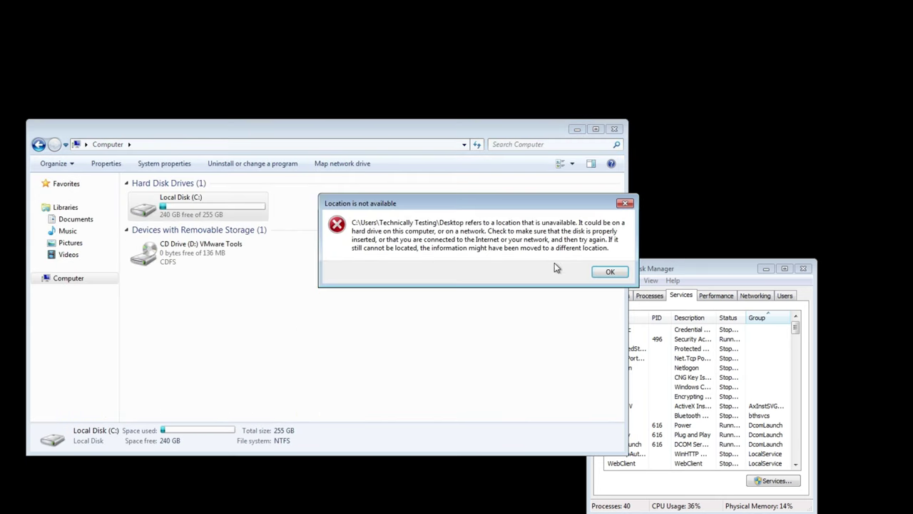
{"action": "left_click", "coordinate": [609, 273]}
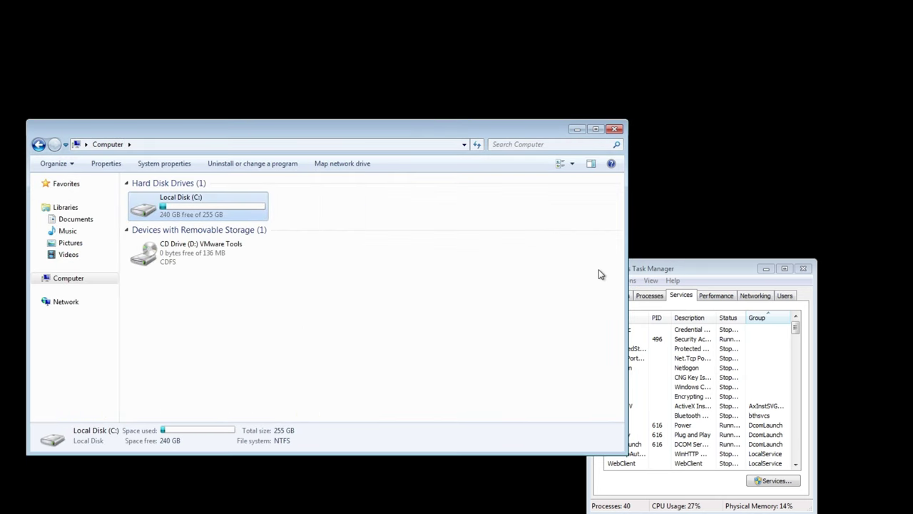
{"action": "double_click", "coordinate": [146, 209]}
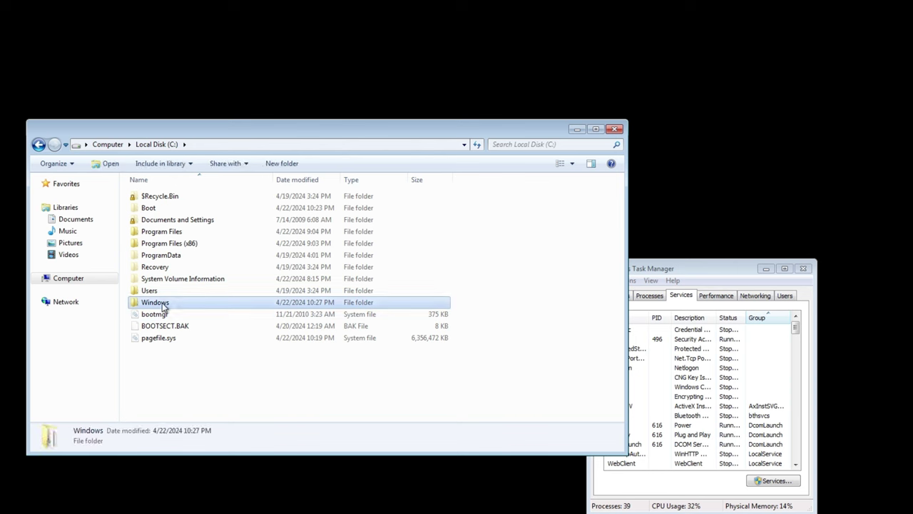
{"action": "double_click", "coordinate": [162, 302]}
Look through the remaining contents of the Windows folder and select HelpPane.exe and explorer.exe in turn
{"action": "scroll", "coordinate": [148, 220], "scroll_direction": "down", "scroll_amount": 10}
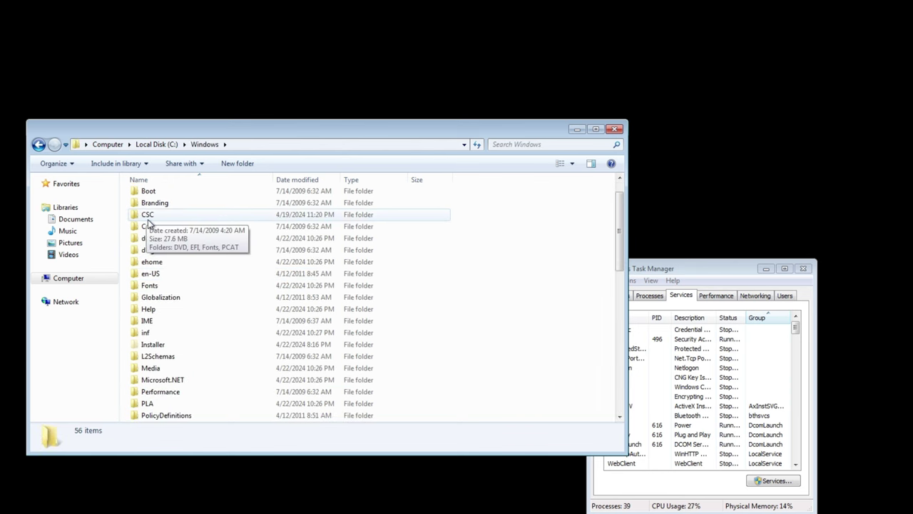
{"action": "scroll", "coordinate": [148, 223], "scroll_direction": "down", "scroll_amount": 3}
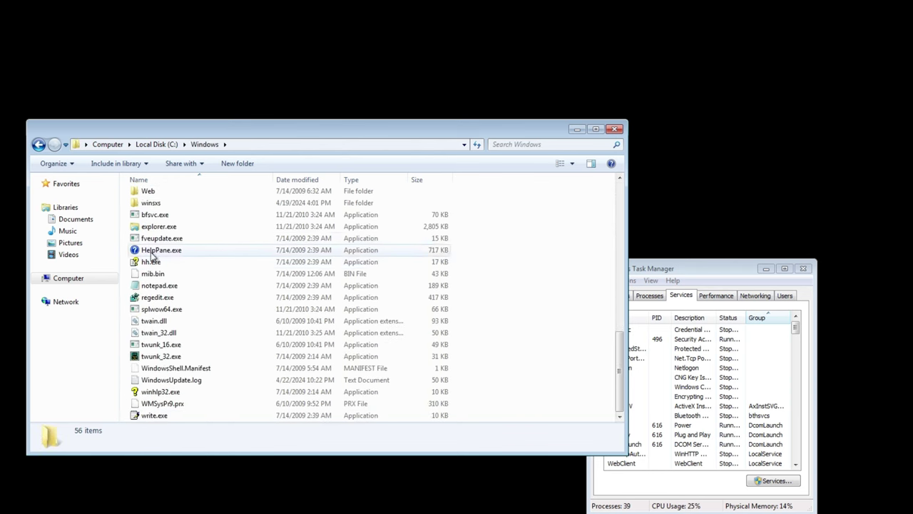
{"action": "left_click", "coordinate": [161, 249]}
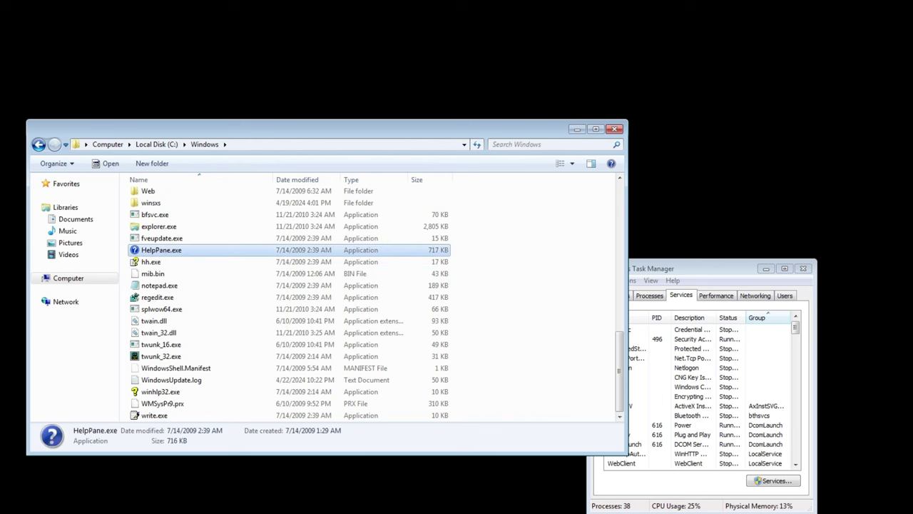
{"action": "left_click", "coordinate": [158, 226]}
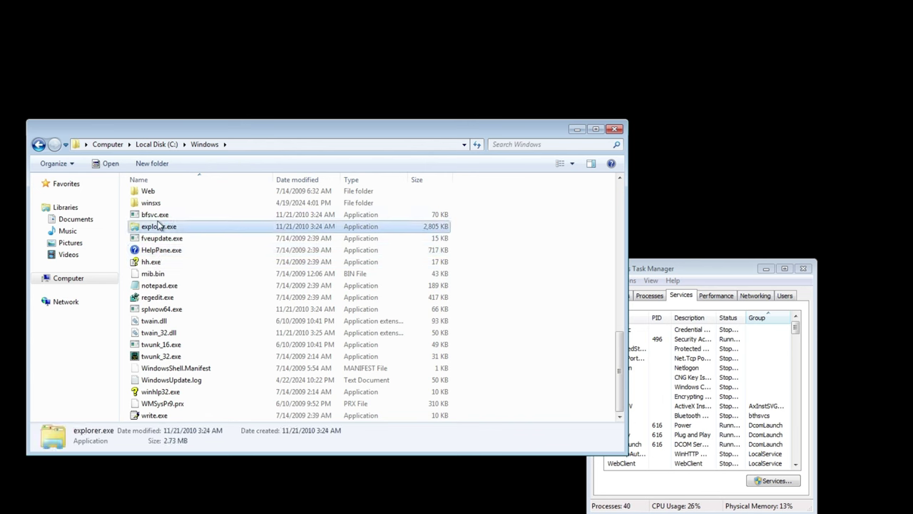
Return to Local Disk (C:) and run msconfig.exe from that folder window
{"action": "left_click", "coordinate": [153, 144]}
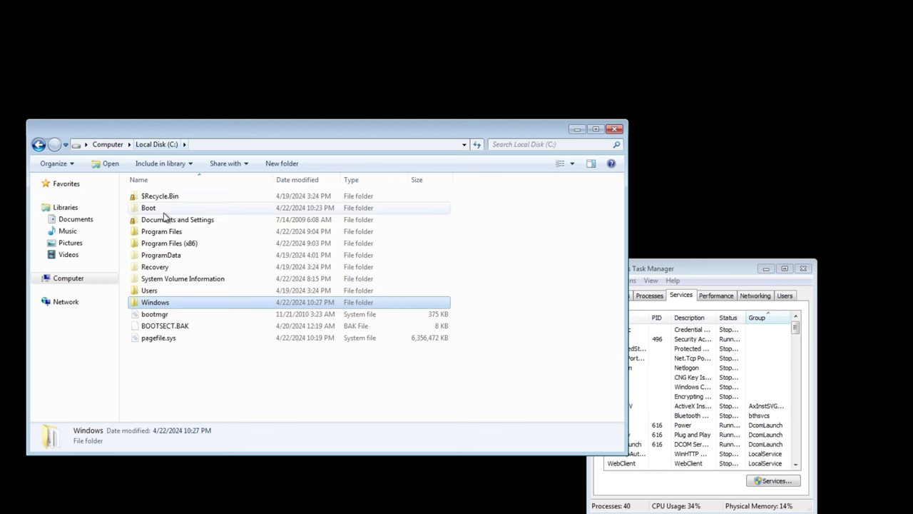
{"action": "left_click", "coordinate": [217, 142]}
{"action": "type", "text": "msconf"}
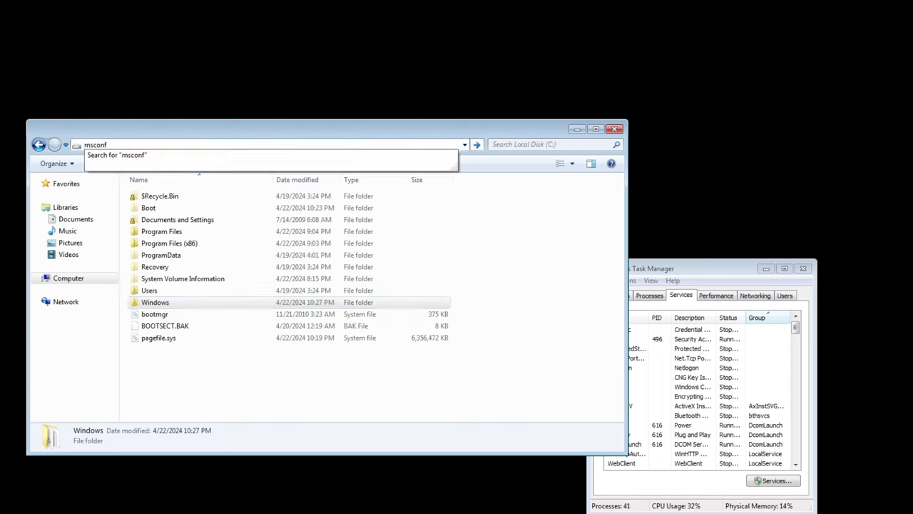
{"action": "type", "text": "ig.exe"}
{"action": "key", "text": "Return"}
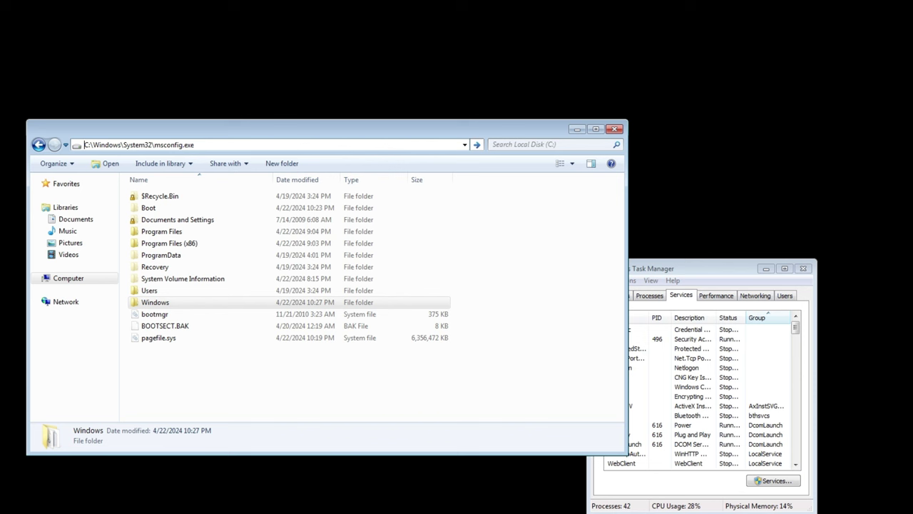